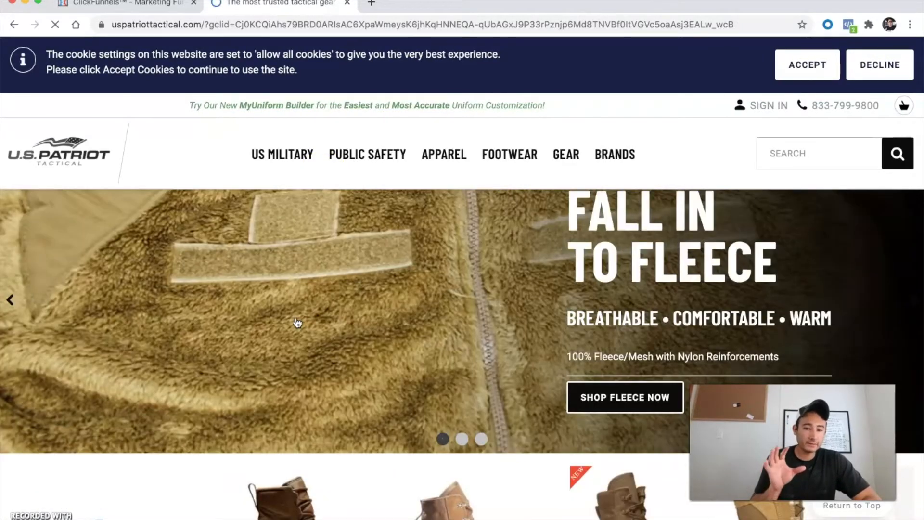
Look through the U.S. Patriot Tactical homepage's category banners and top selling products, and close the site
scroll(297, 322, "down", 5)
scroll(297, 323, "down", 6)
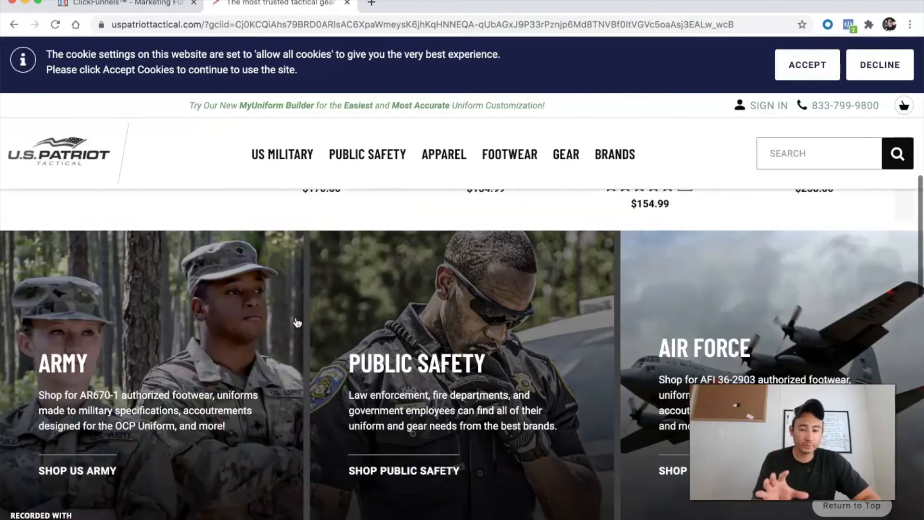
scroll(297, 322, "up", 1)
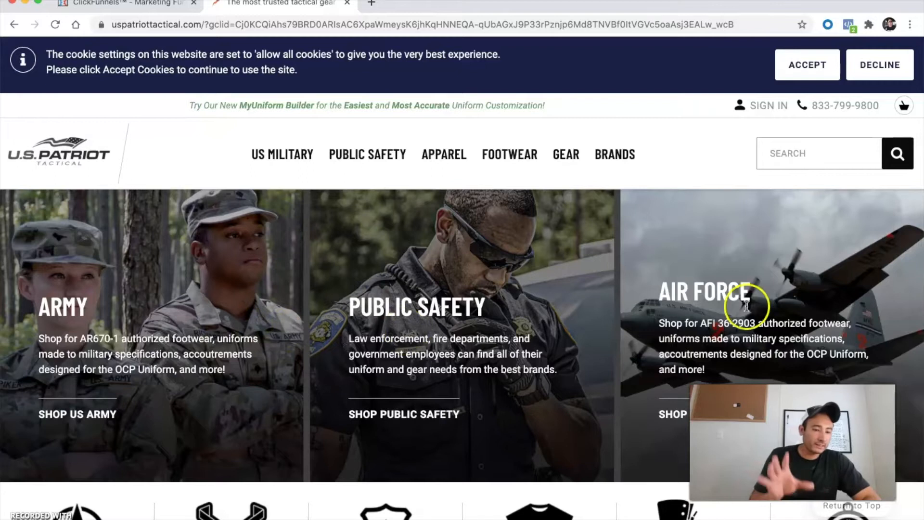
scroll(526, 318, "up", 7)
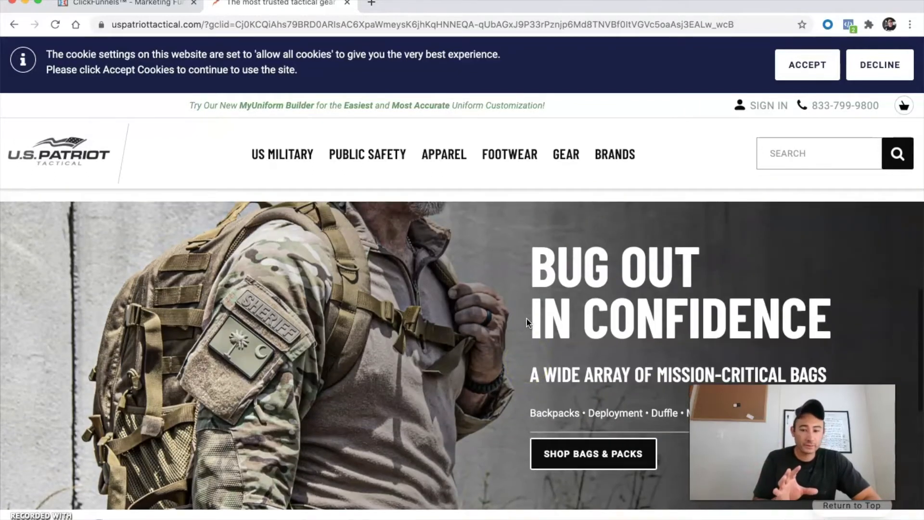
scroll(261, 327, "down", 2)
scroll(261, 328, "down", 5)
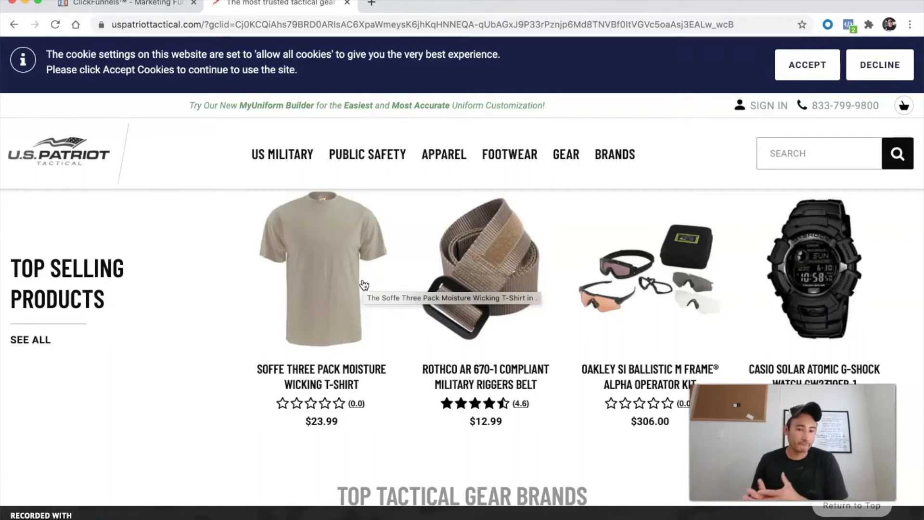
left_click(347, 4)
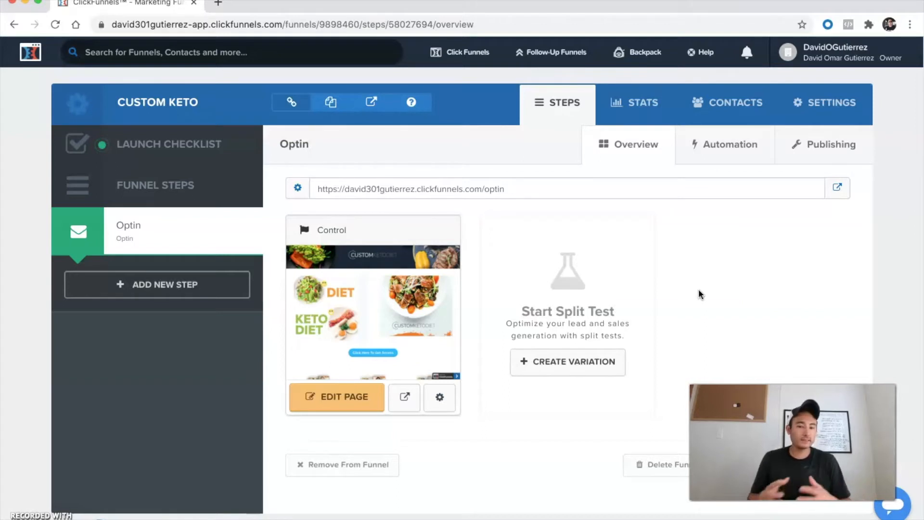
View the goal choices offered by the Classic Funnel Builder for a new funnel, and close the builder
left_click(570, 91)
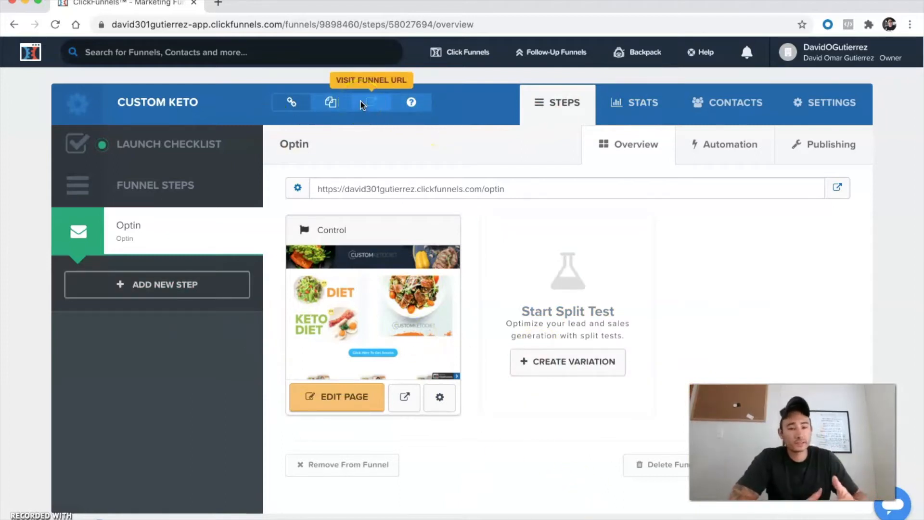
left_click(445, 52)
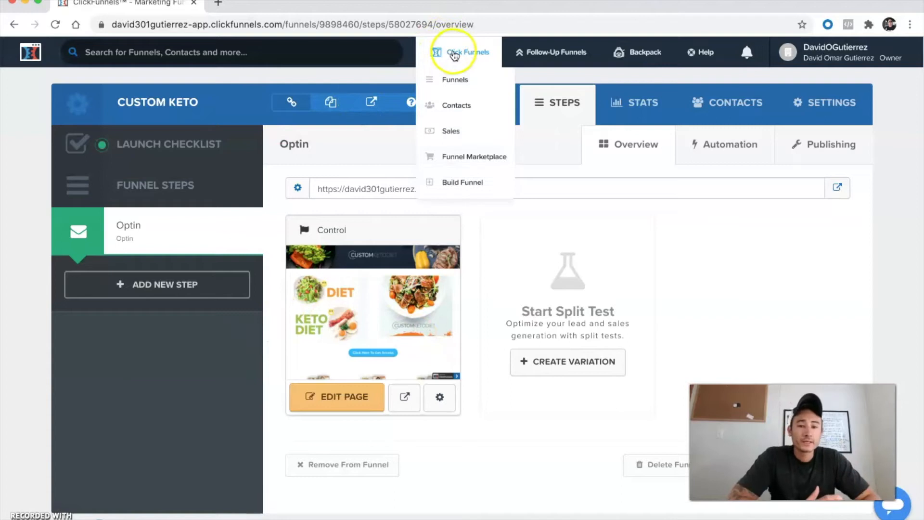
left_click(466, 134)
left_click(454, 185)
left_click(449, 51)
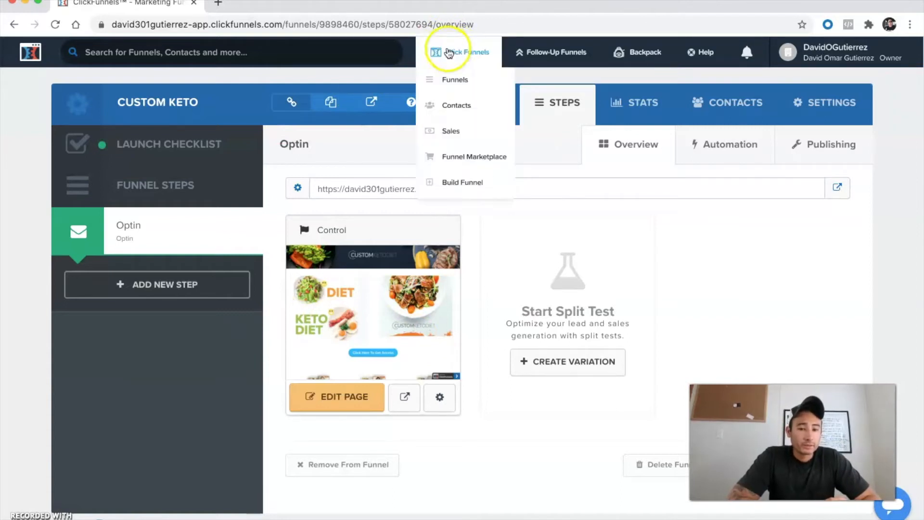
left_click(449, 183)
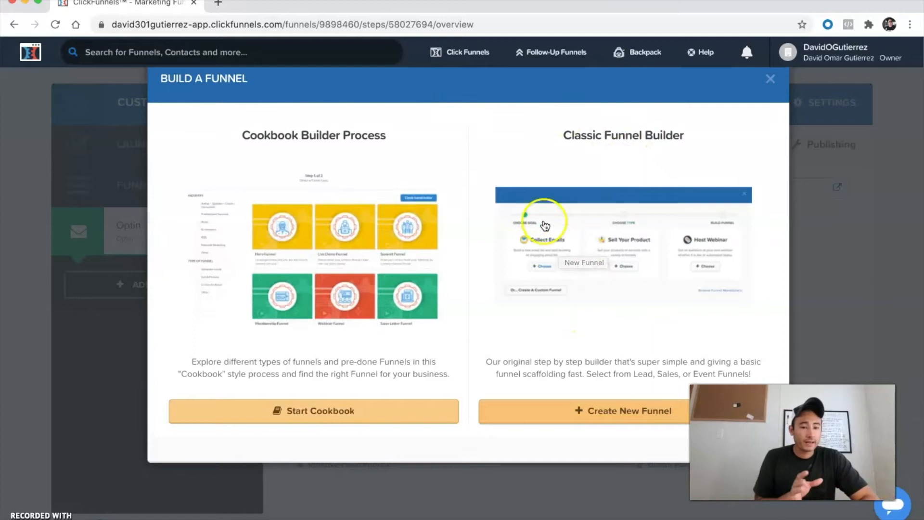
left_click(545, 226)
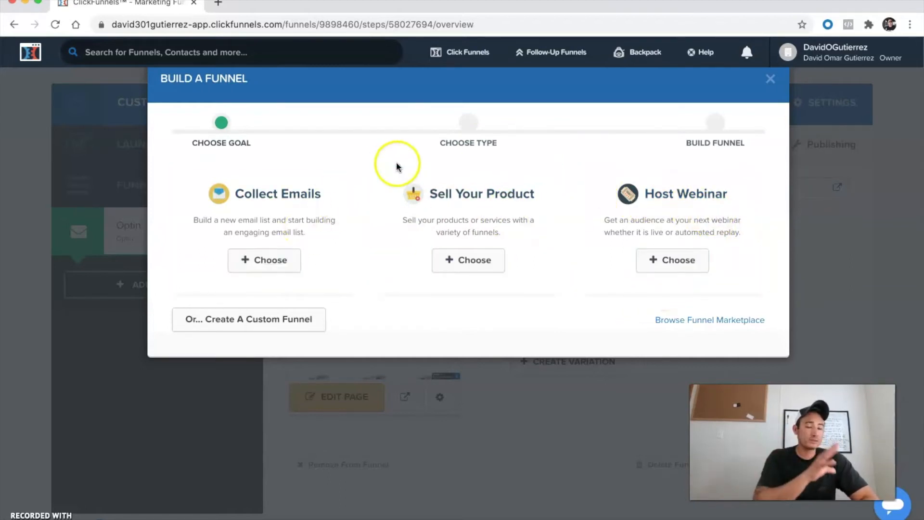
left_click(771, 81)
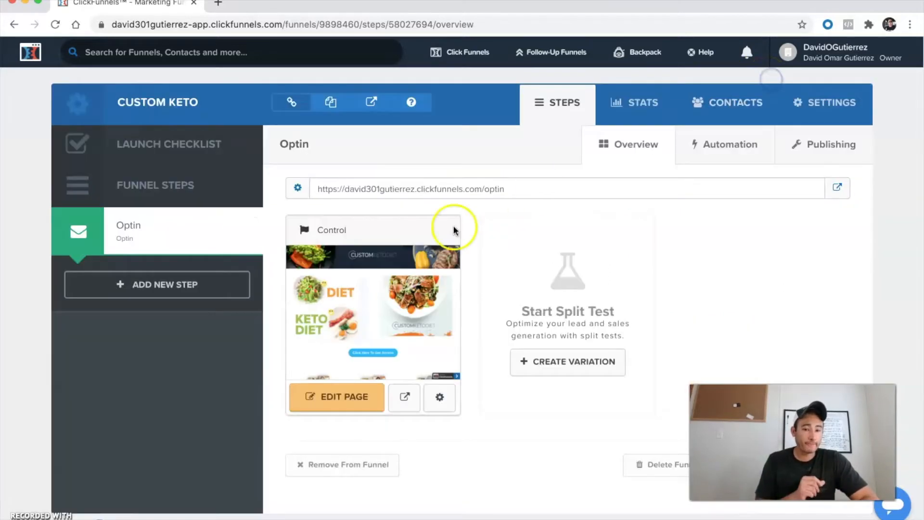
Start building a new funnel with the Cookbook Builder Process
left_click(459, 52)
left_click(463, 183)
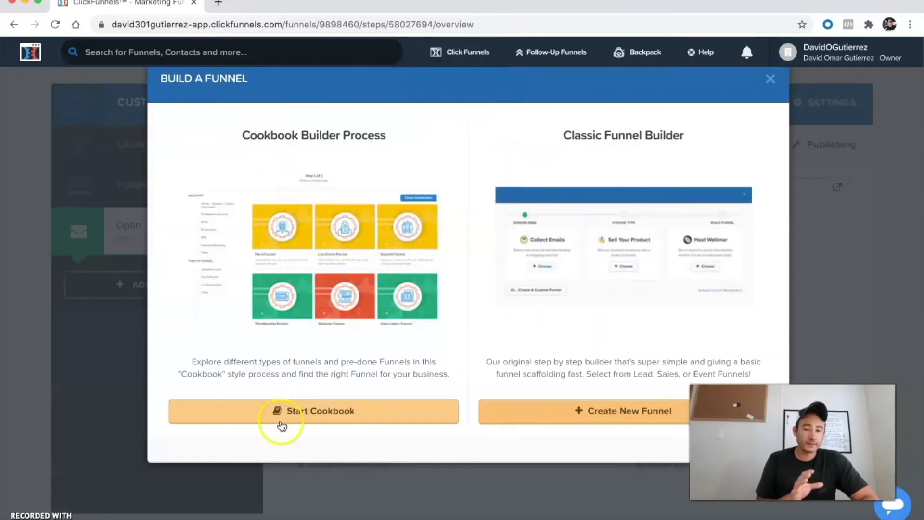
left_click(292, 410)
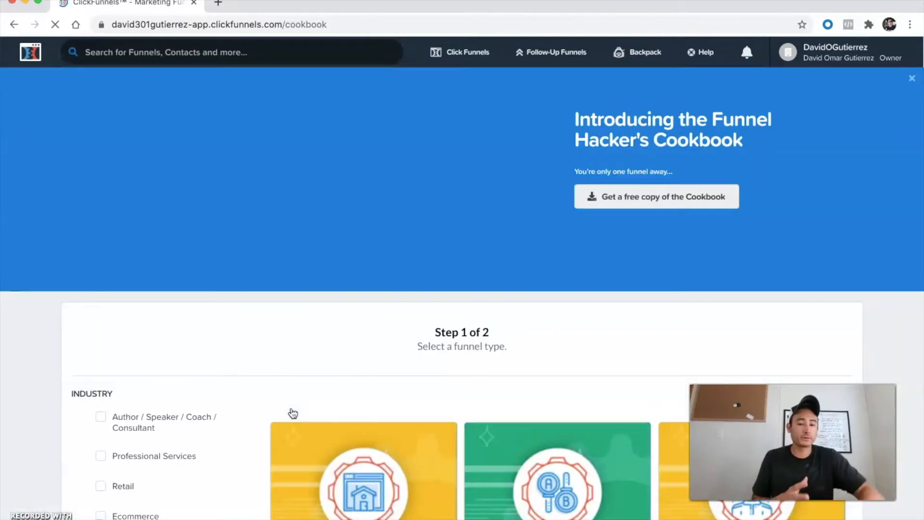
Examine the funnel types offered in the Cookbook, from Homepage Funnel through Daily Deal Funnel
scroll(292, 412, "down", 5)
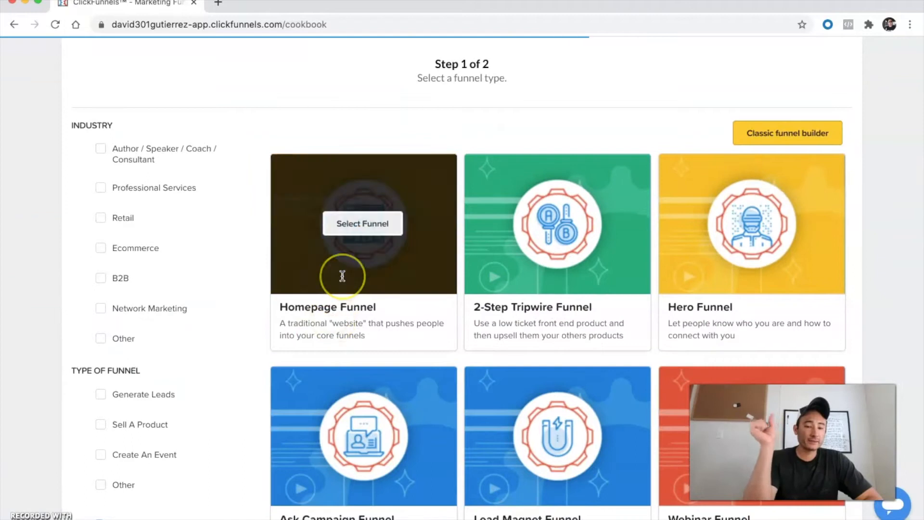
scroll(343, 275, "down", 3)
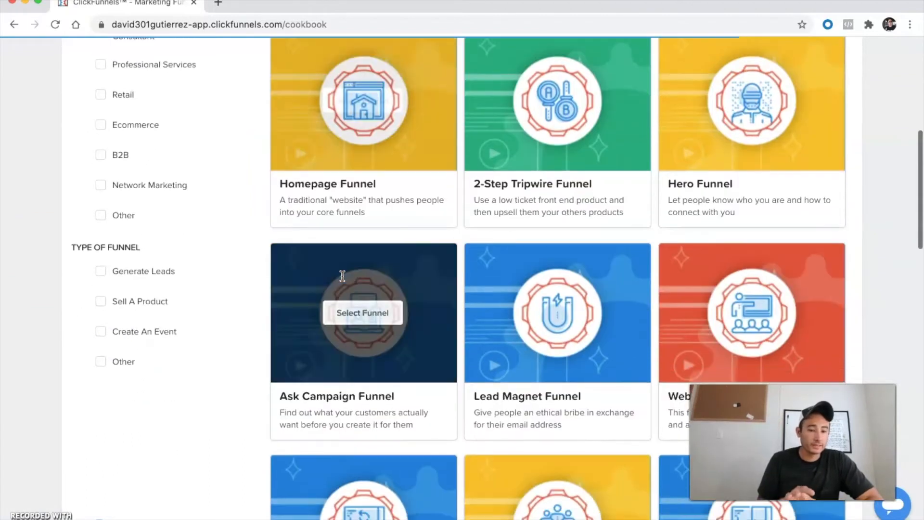
scroll(527, 289, "down", 3)
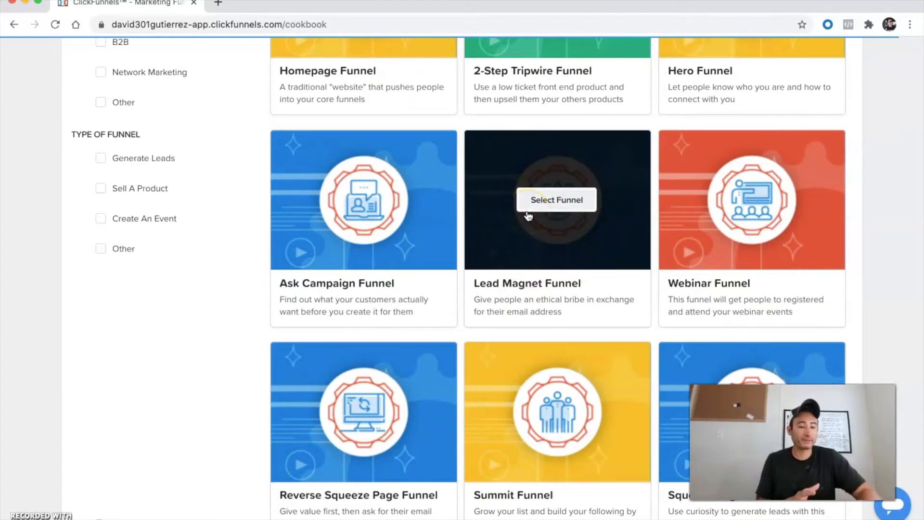
scroll(731, 225, "down", 3)
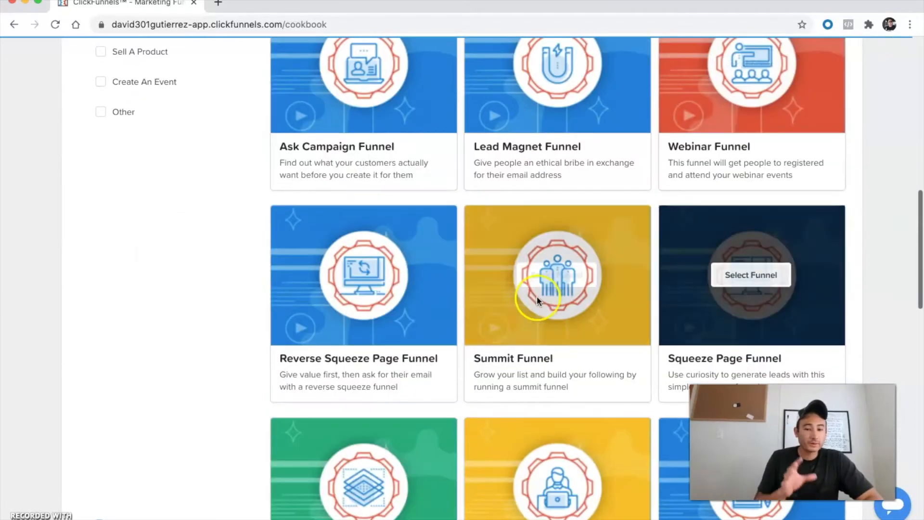
scroll(537, 300, "down", 5)
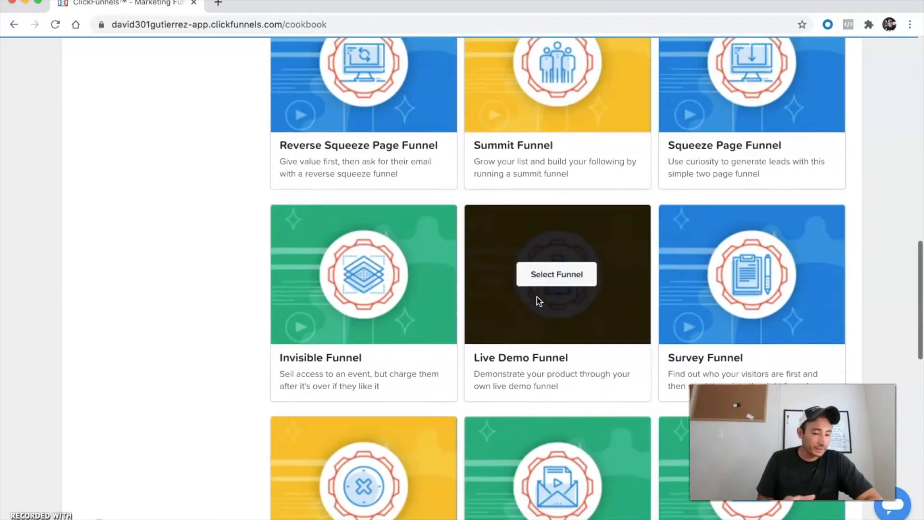
scroll(602, 284, "down", 1)
scroll(537, 391, "down", 2)
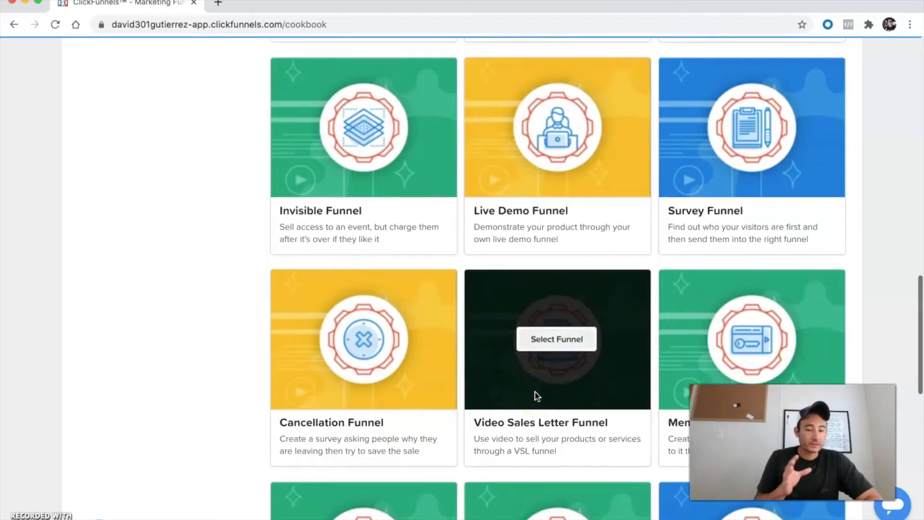
scroll(538, 395, "down", 4)
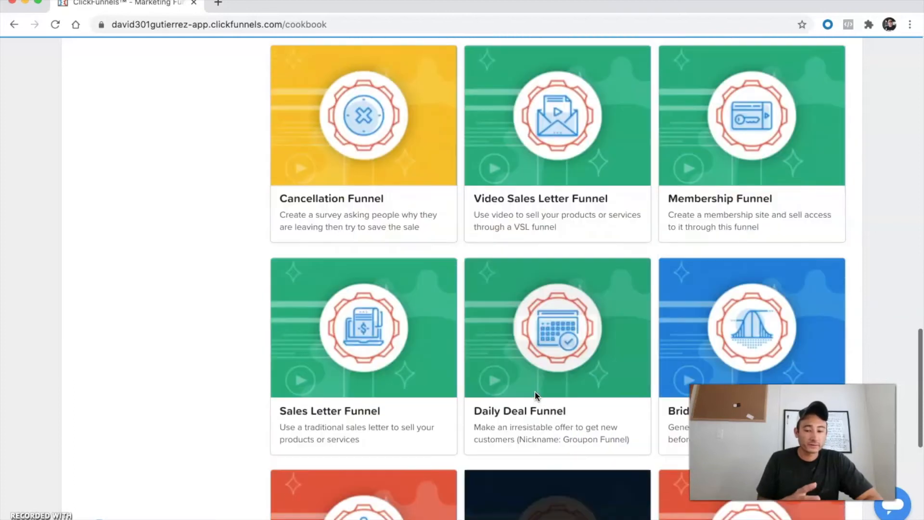
Select the Lead Magnet Funnel as the funnel type
scroll(535, 391, "up", 5)
left_click(542, 340)
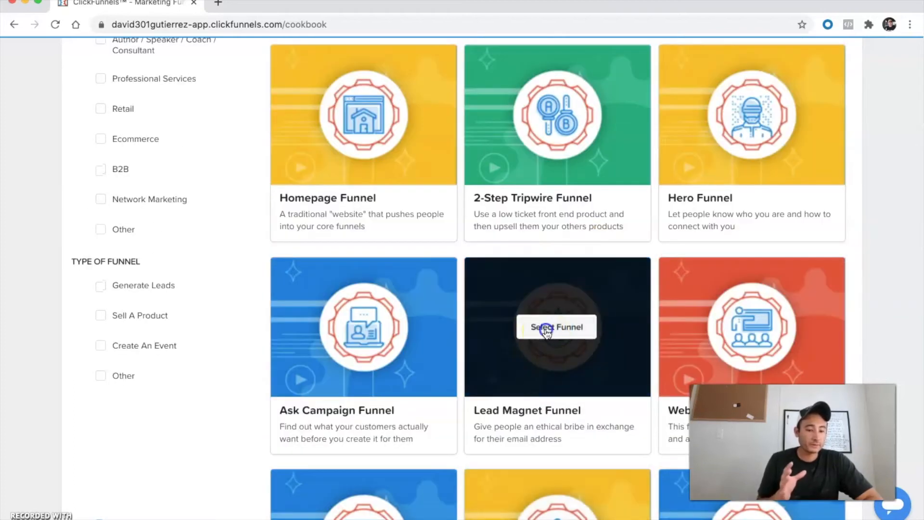
left_click(546, 331)
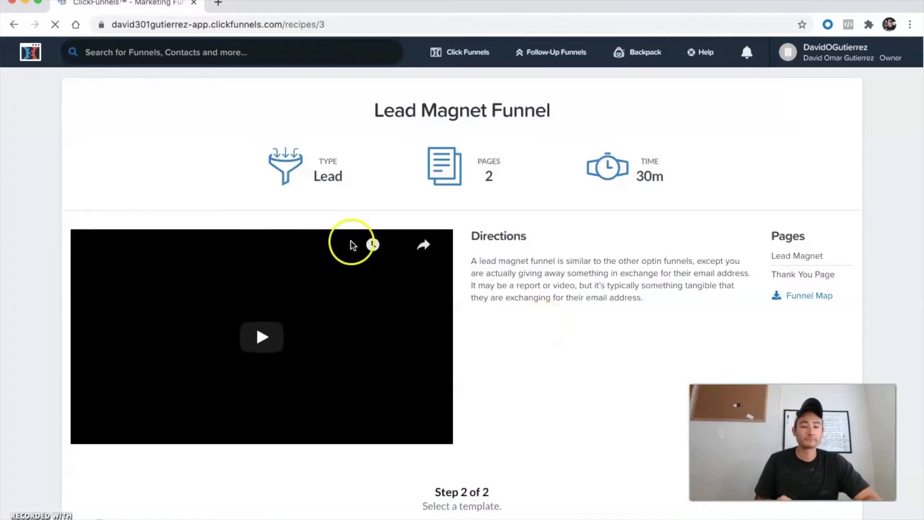
Review the Lead Magnet Funnel's free and premium templates and open the free Rippln - Lead Magnet template
left_click(270, 337)
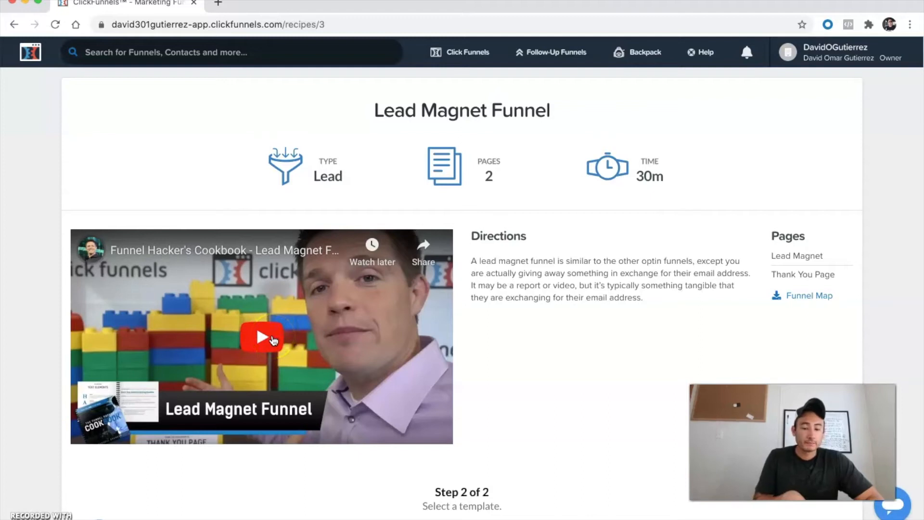
left_click(263, 258)
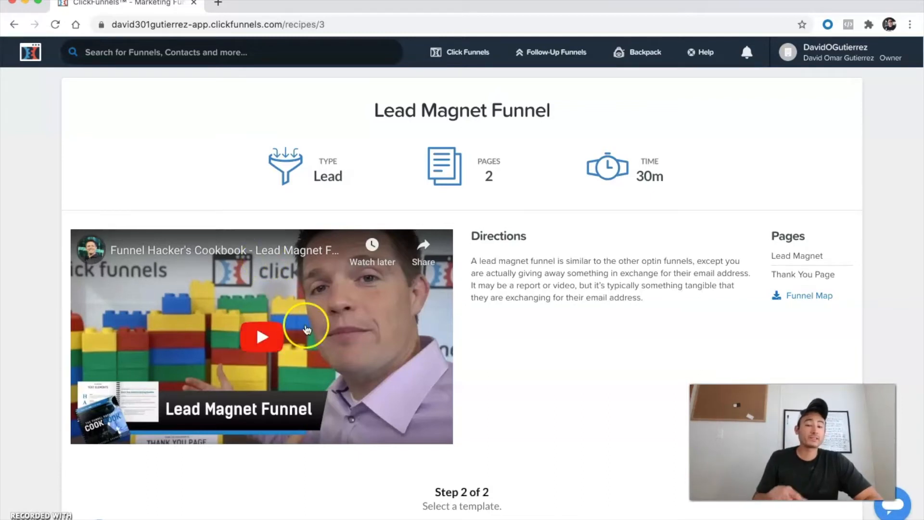
scroll(306, 328, "down", 2)
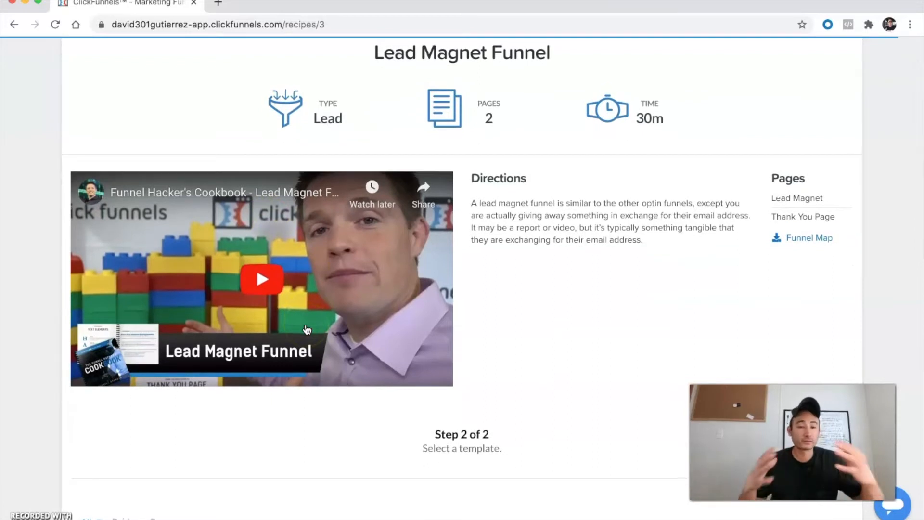
scroll(470, 284, "down", 10)
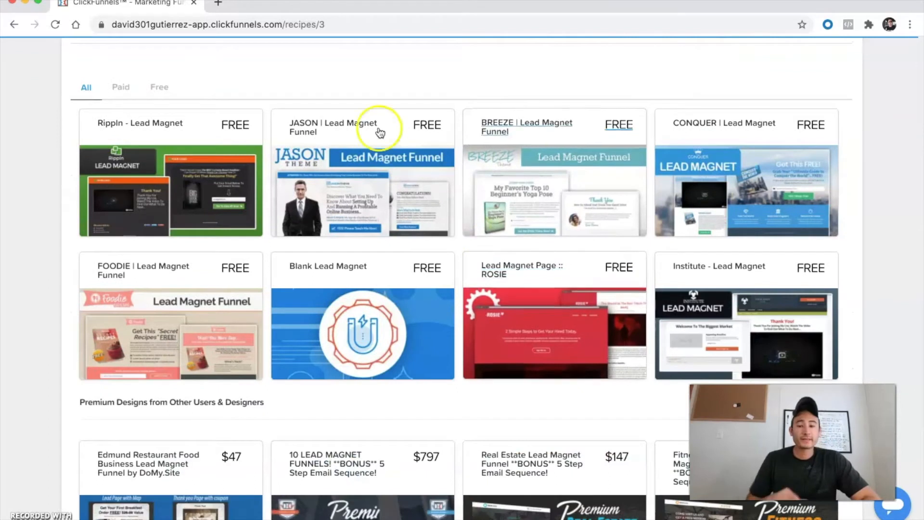
scroll(524, 192, "down", 6)
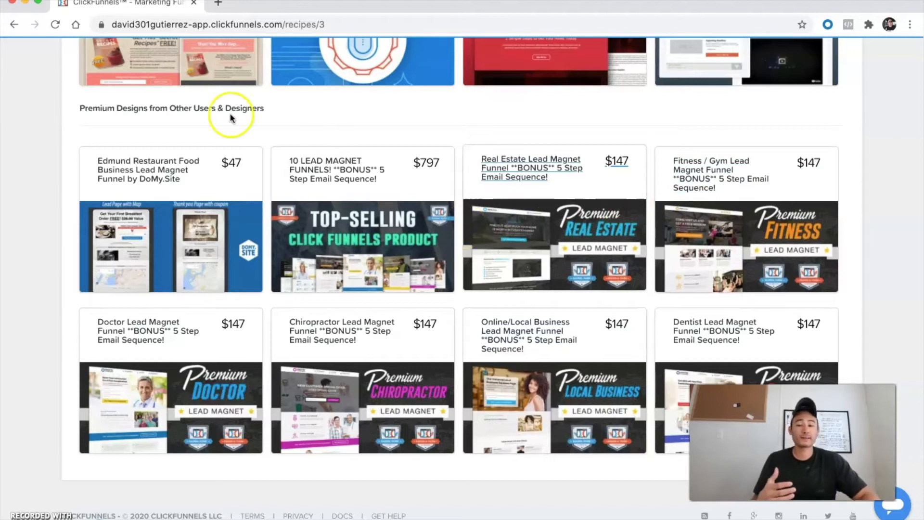
scroll(233, 304, "up", 7)
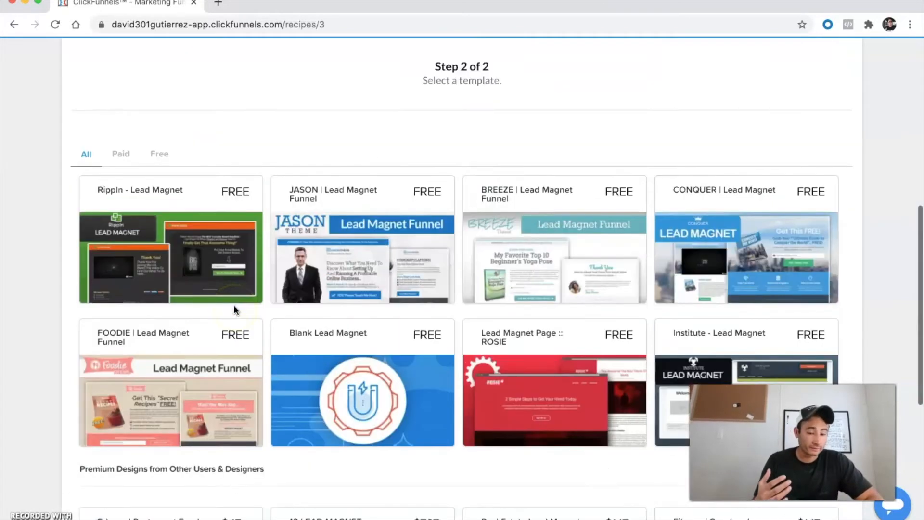
left_click(438, 268)
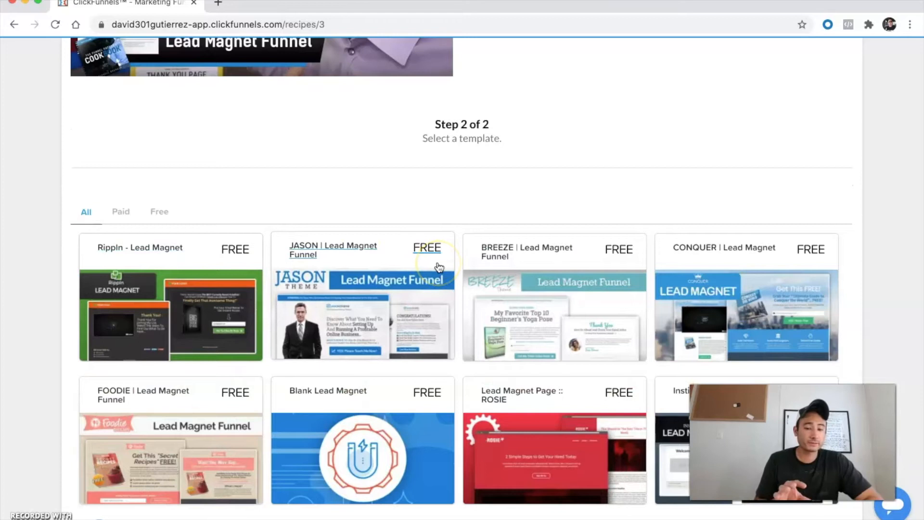
scroll(438, 266, "down", 2)
left_click(238, 212)
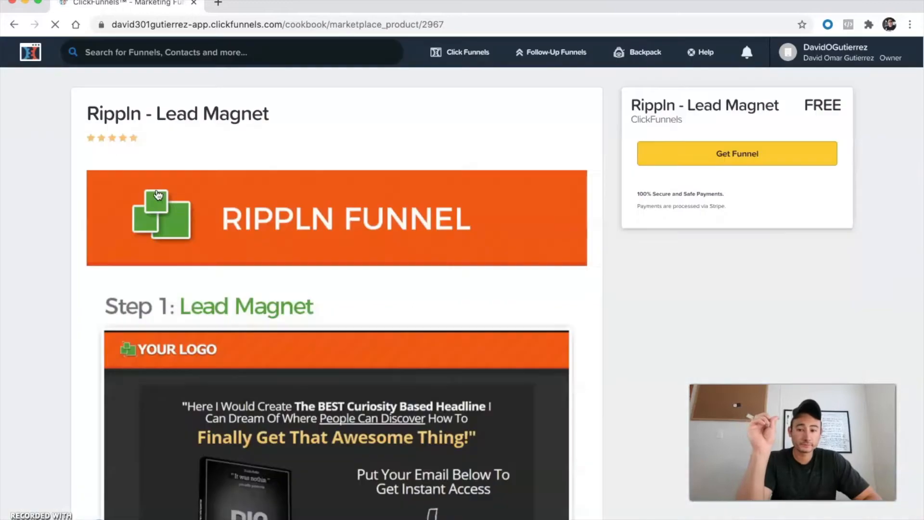
Examine the Rippln template's preview of the Lead Magnet opt-in page and the Thank You Page
left_click(532, 232)
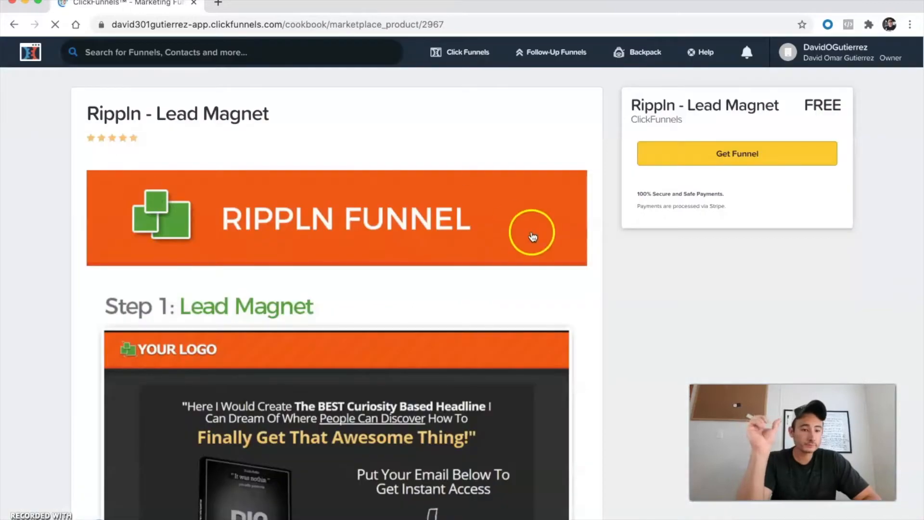
left_click(703, 158)
scroll(464, 279, "down", 4)
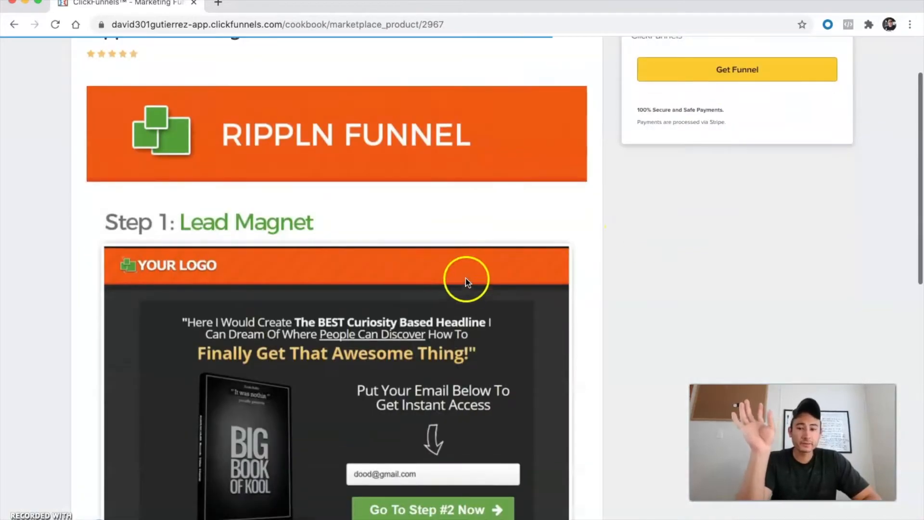
scroll(453, 258, "down", 1)
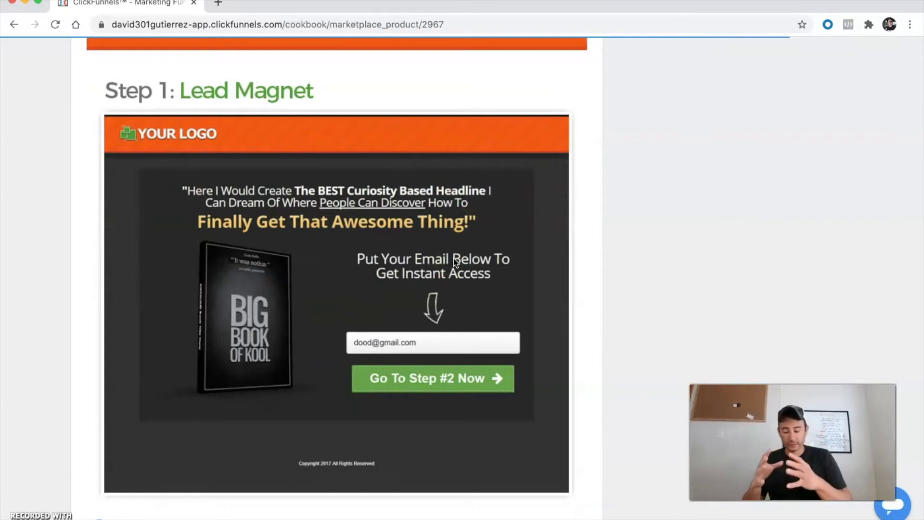
left_click(441, 229)
left_click(220, 157)
left_click(256, 255)
scroll(256, 267, "down", 2)
scroll(256, 268, "down", 1)
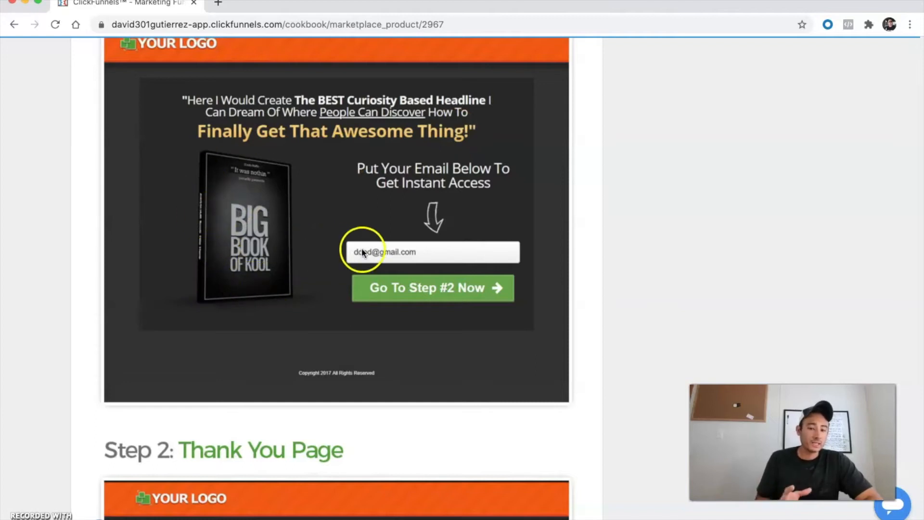
scroll(277, 283, "down", 3)
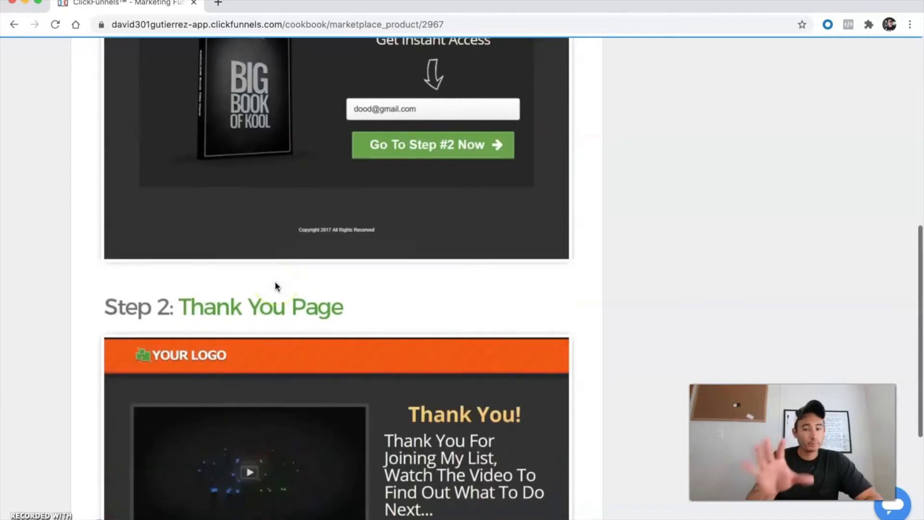
Review how the Rippln template's email opt-in page leads into its video Thank You Page
scroll(276, 286, "down", 5)
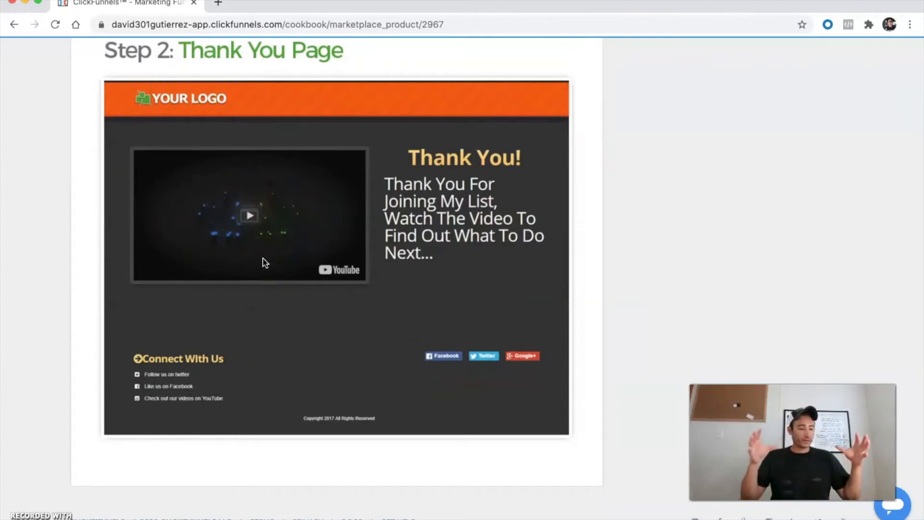
scroll(265, 262, "up", 10)
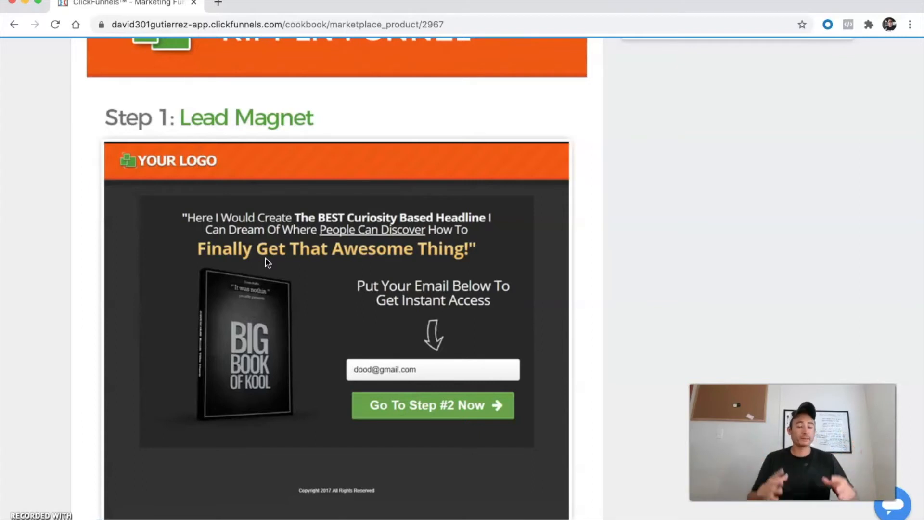
scroll(268, 262, "down", 1)
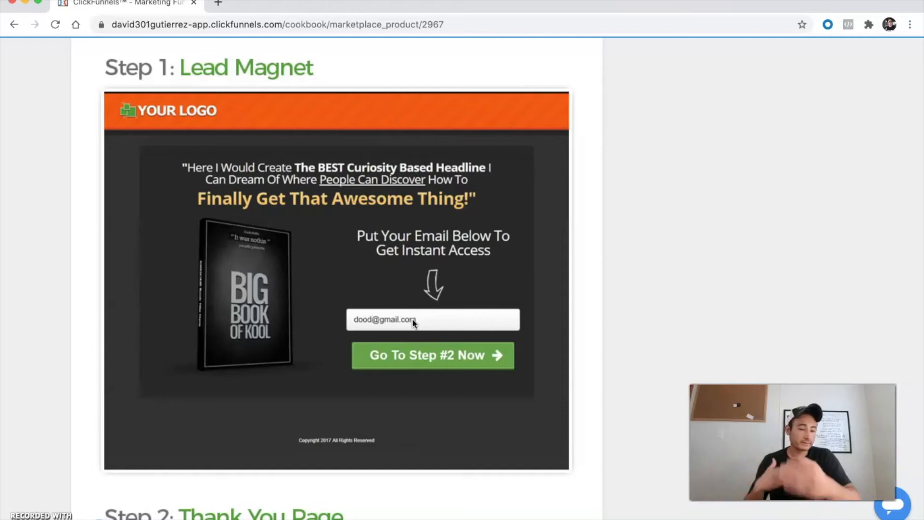
scroll(412, 318, "down", 2)
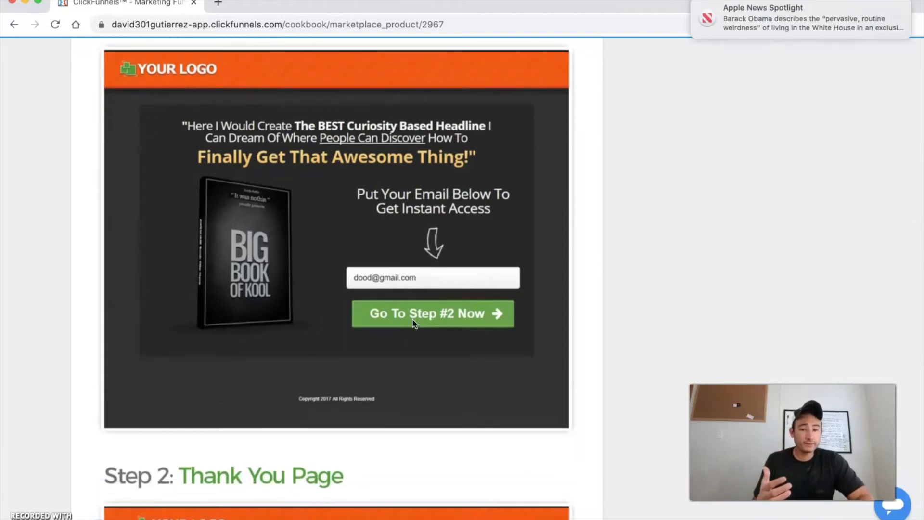
scroll(414, 322, "down", 10)
left_click(165, 341)
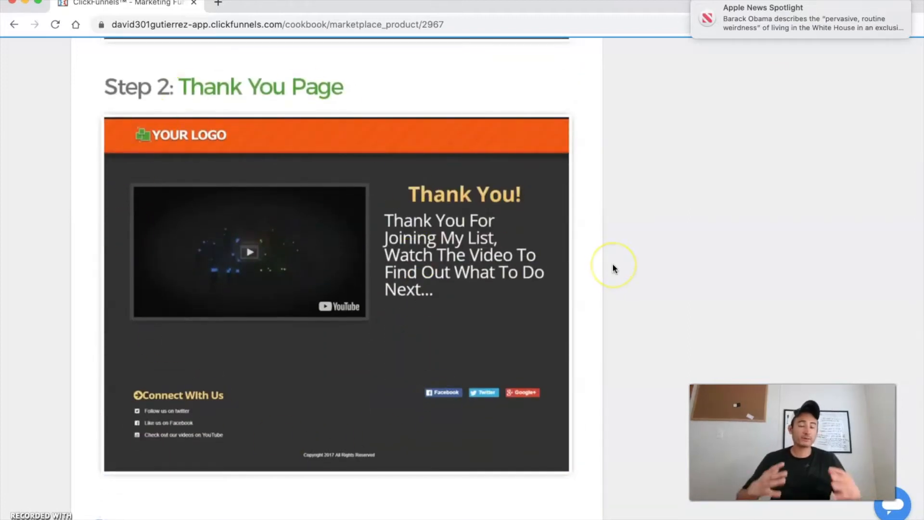
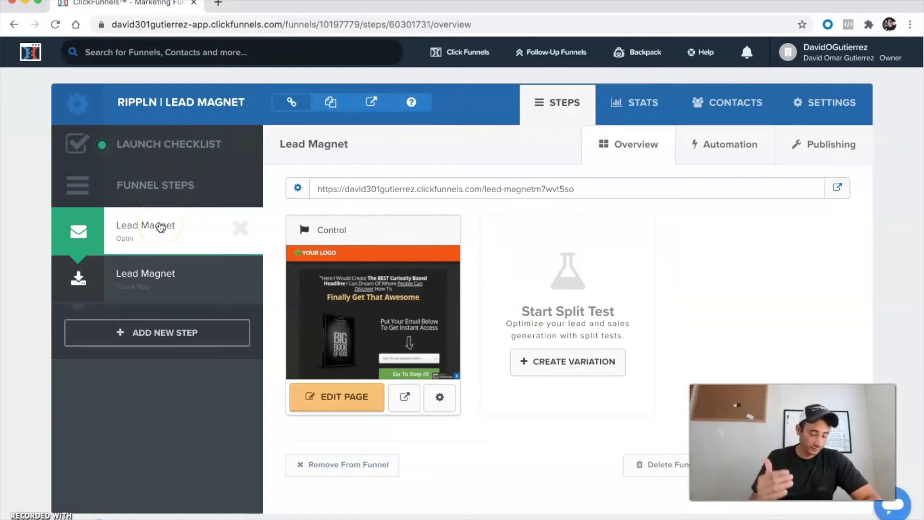
In the funnel's settings, rename the funnel as YouTube Example and assign it the available custom domain
left_click(144, 238)
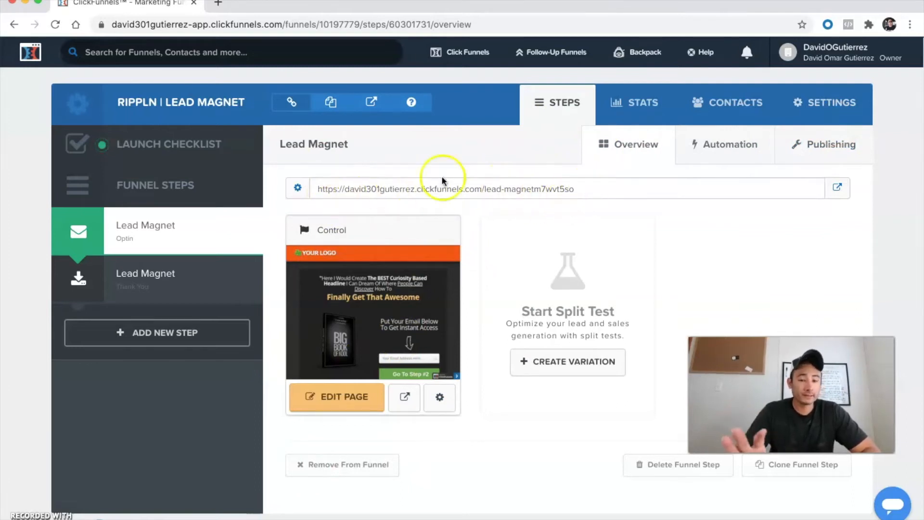
left_click(834, 103)
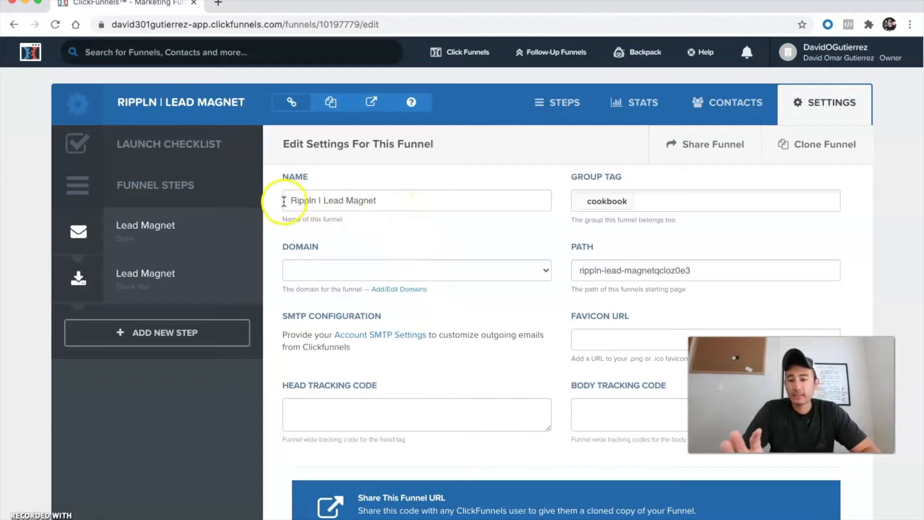
left_click_drag(289, 200, 392, 202)
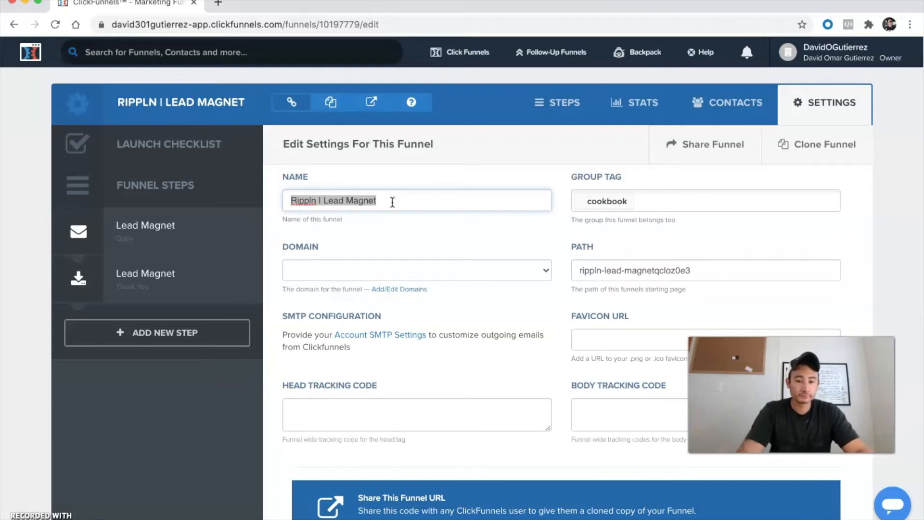
type("Y")
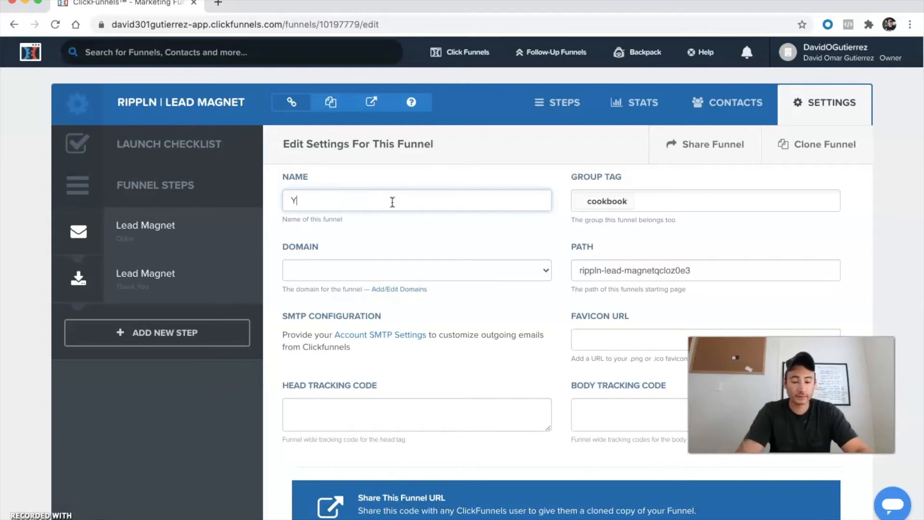
type("ouTube Example")
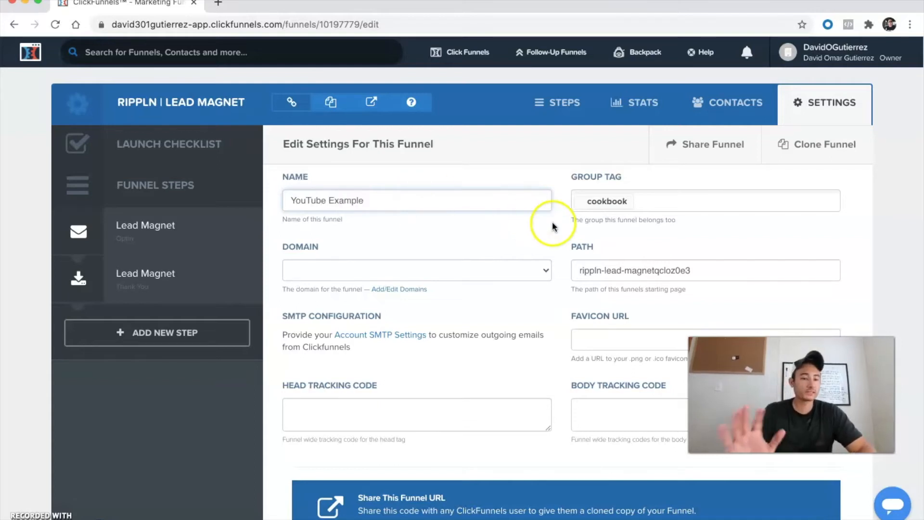
left_click(536, 228)
left_click(331, 269)
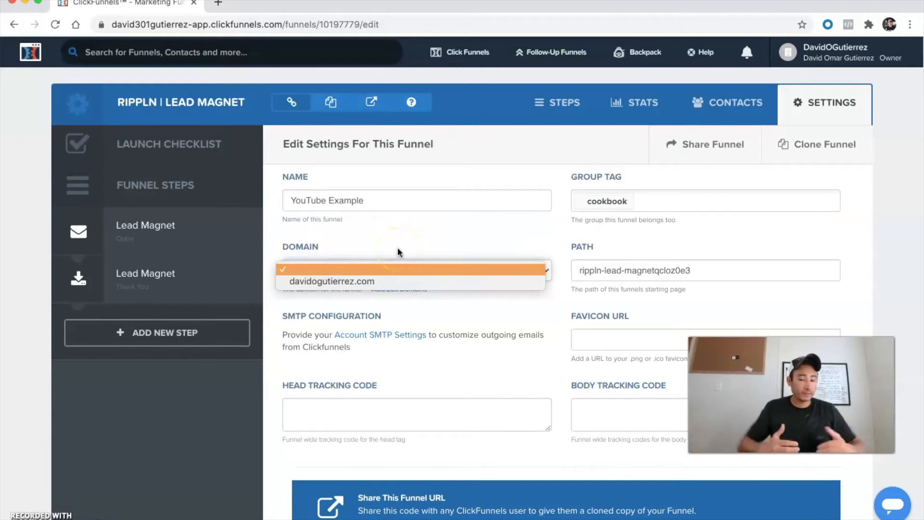
left_click(377, 282)
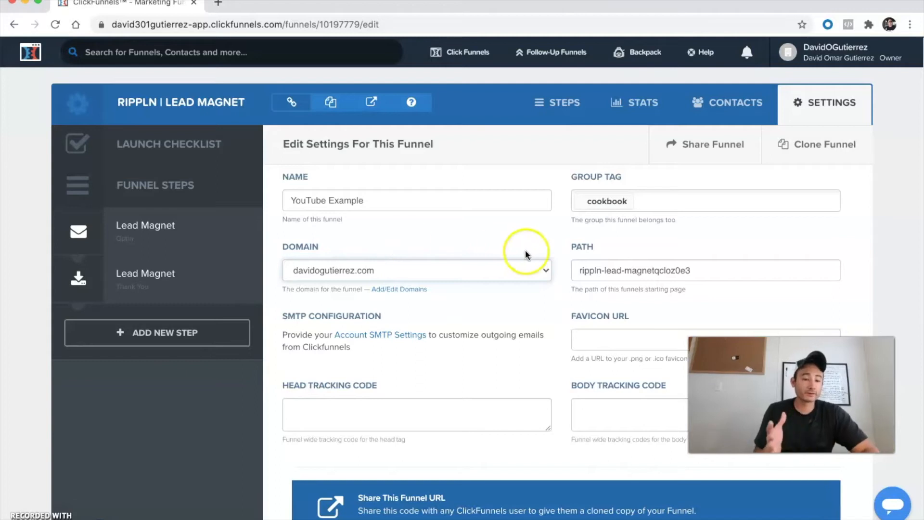
Replace the funnel's path with YouTube
left_click(617, 271)
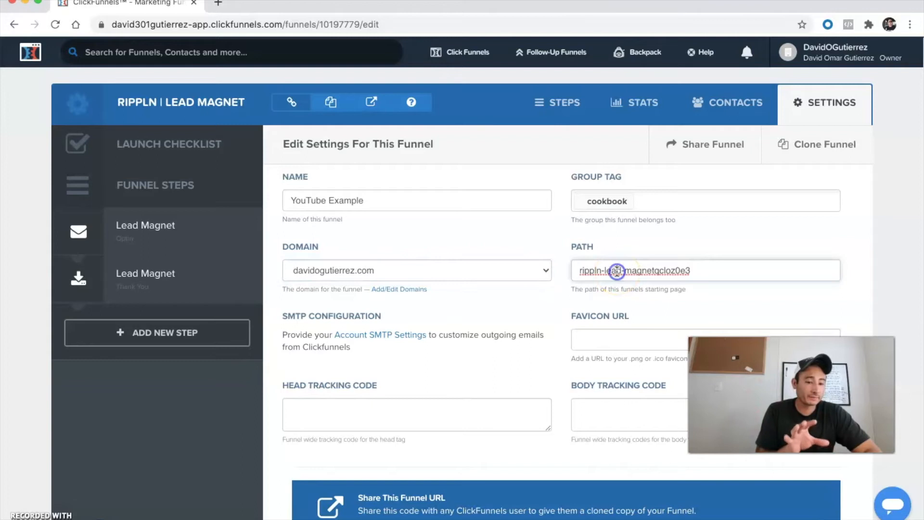
triple_click(617, 271)
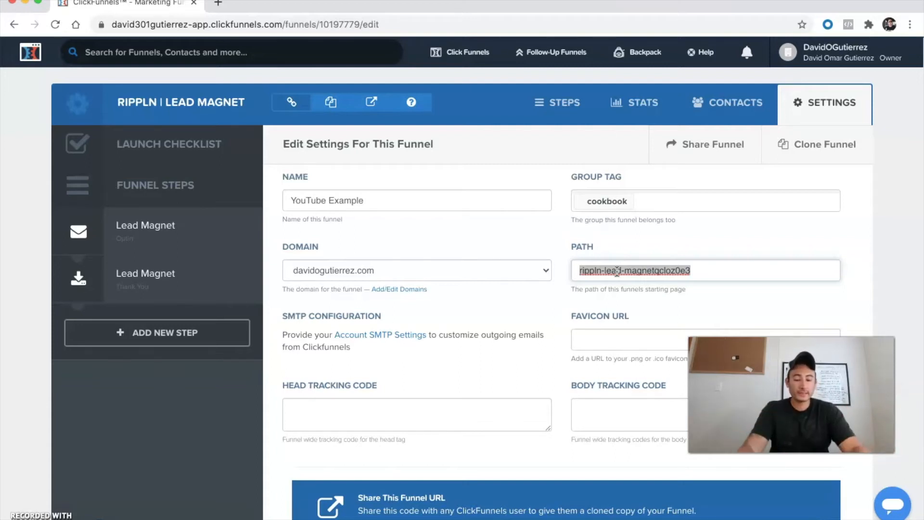
type("Yoo")
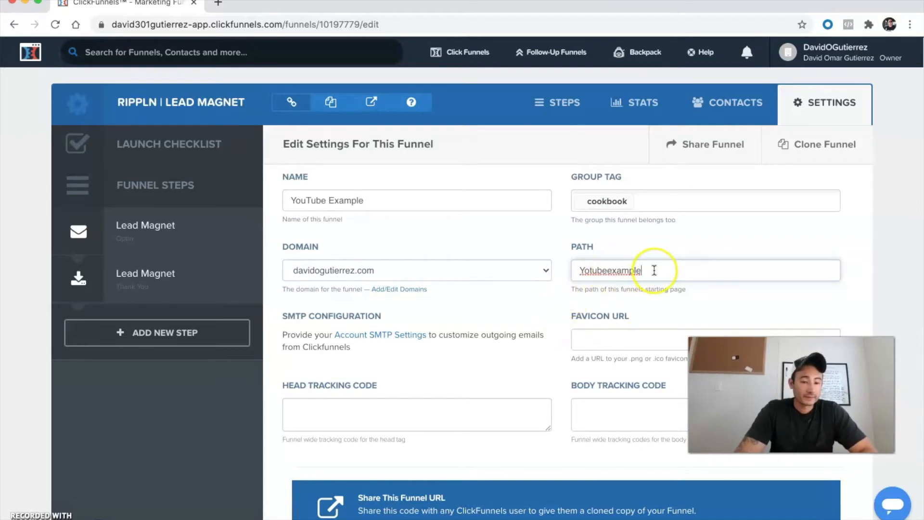
key("BackSpace")
key("BackSpace")
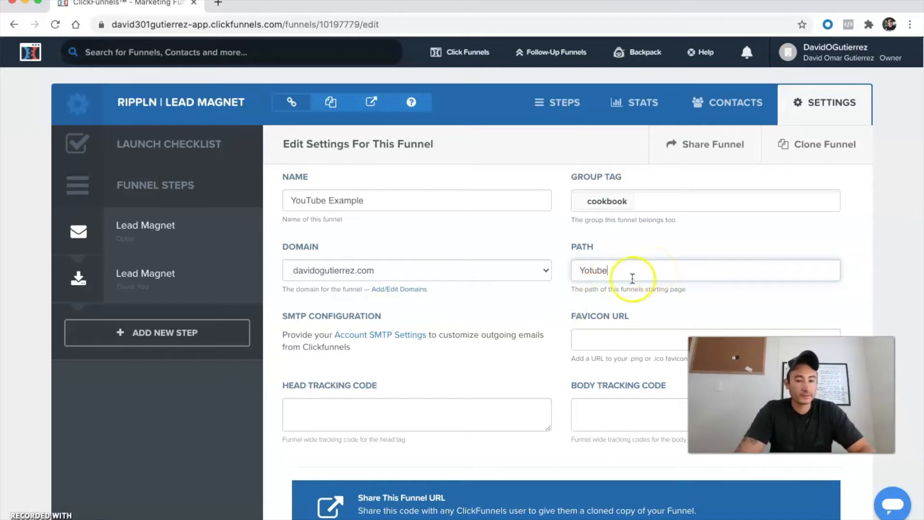
left_click(618, 268)
key("BackSpace")
key("BackSpace")
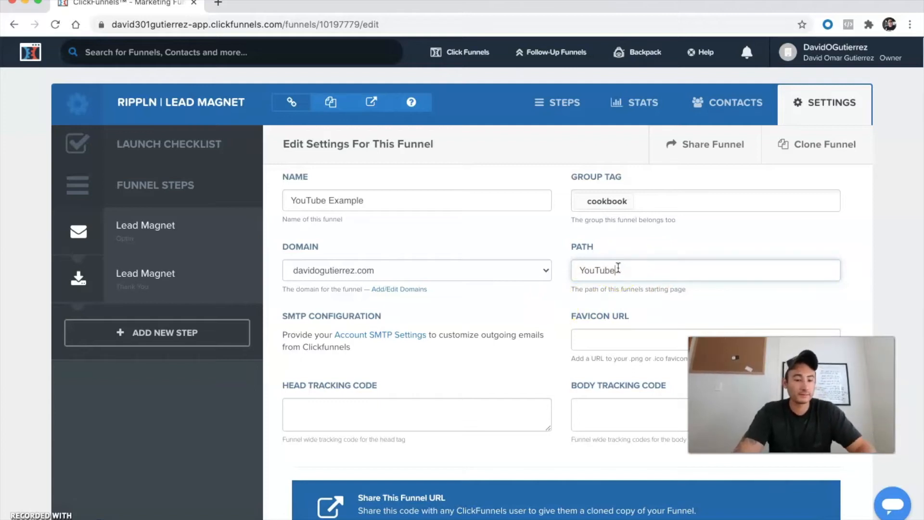
left_click(598, 270)
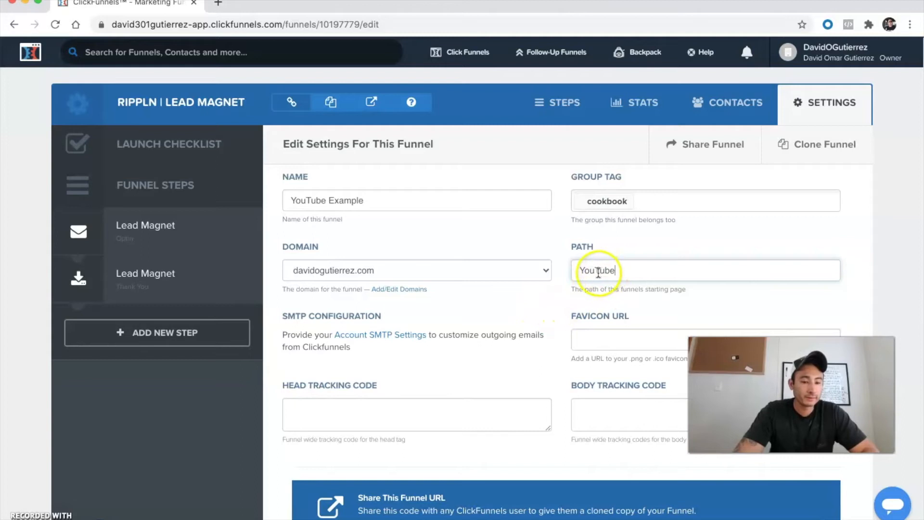
left_click(553, 315)
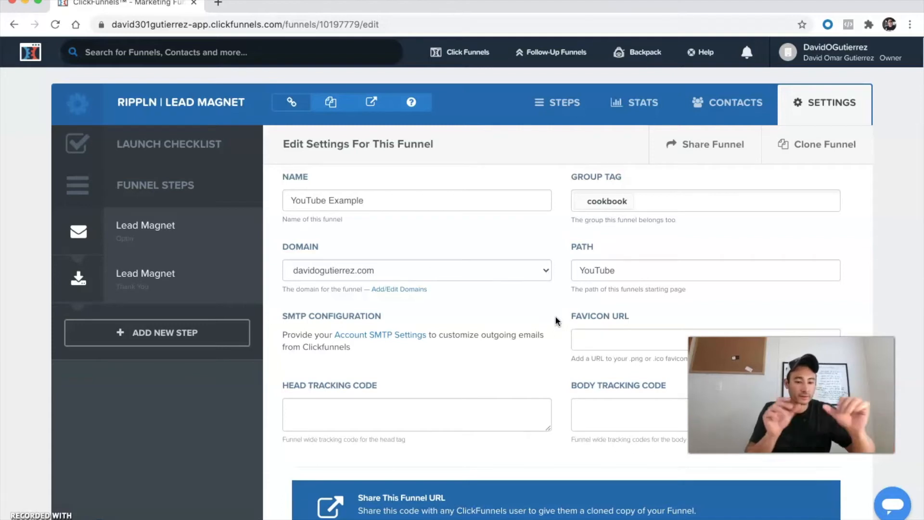
Look over the remaining funnel settings, including tracking codes and integrations, and save the updated settings
scroll(561, 318, "down", 4)
left_click(528, 179)
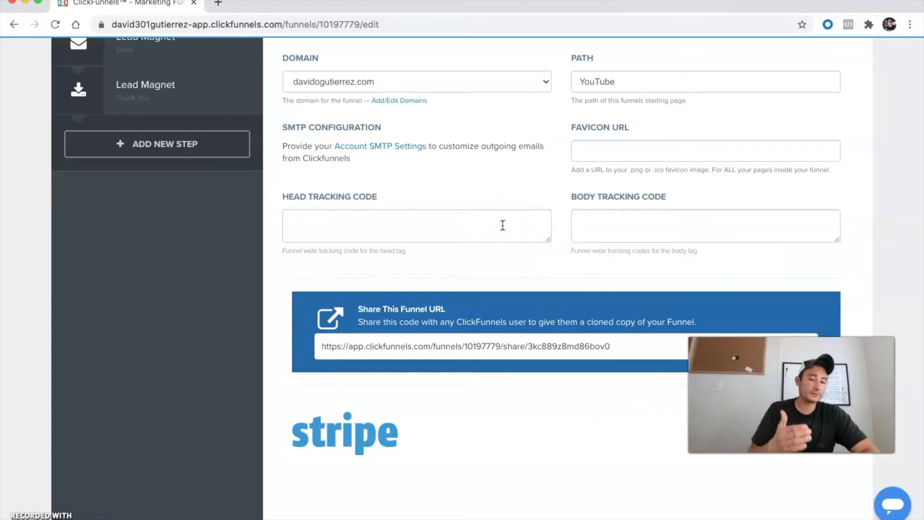
scroll(558, 225, "down", 3)
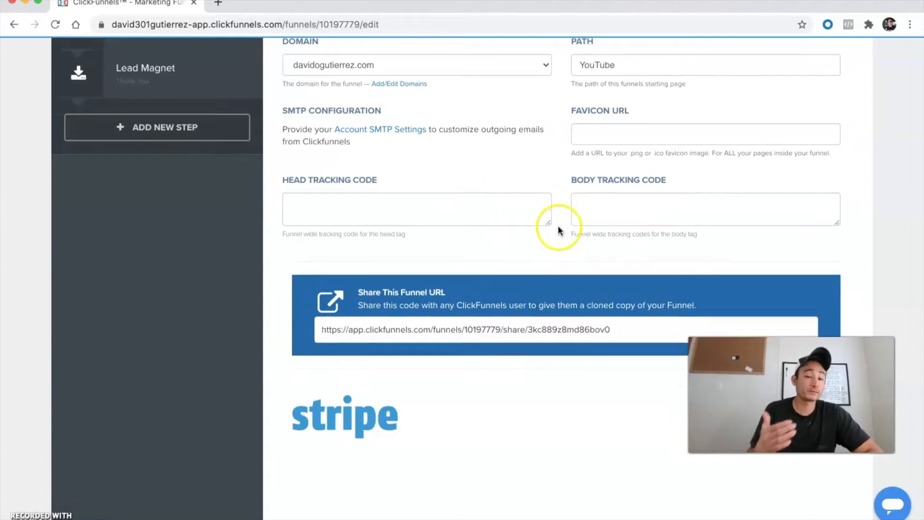
scroll(558, 226, "up", 7)
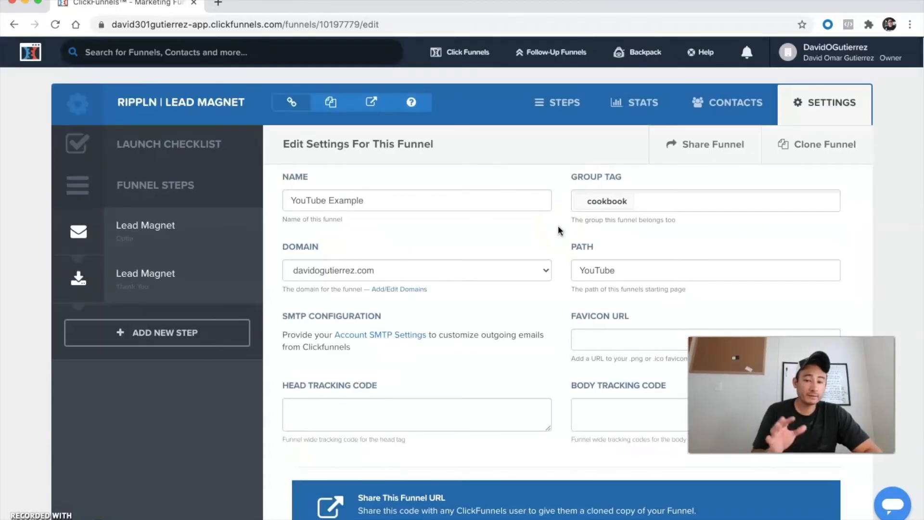
scroll(558, 225, "down", 15)
scroll(558, 225, "down", 4)
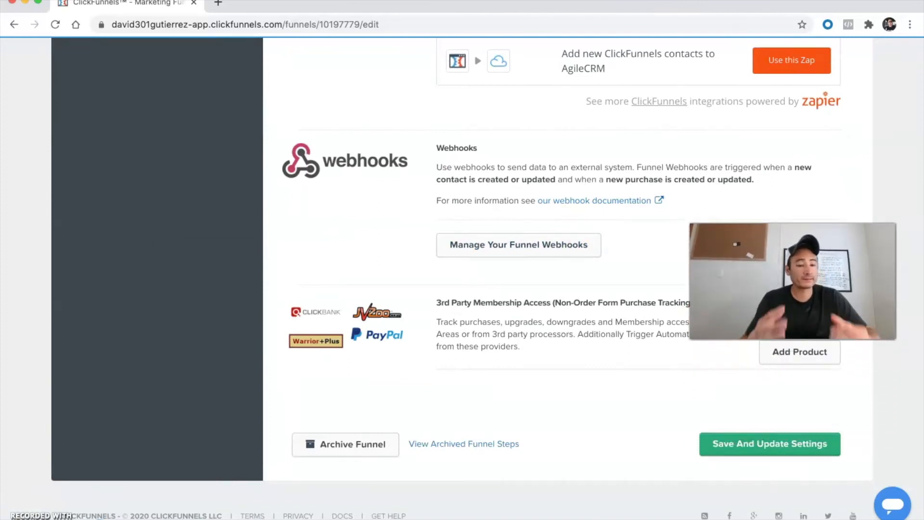
left_click(770, 442)
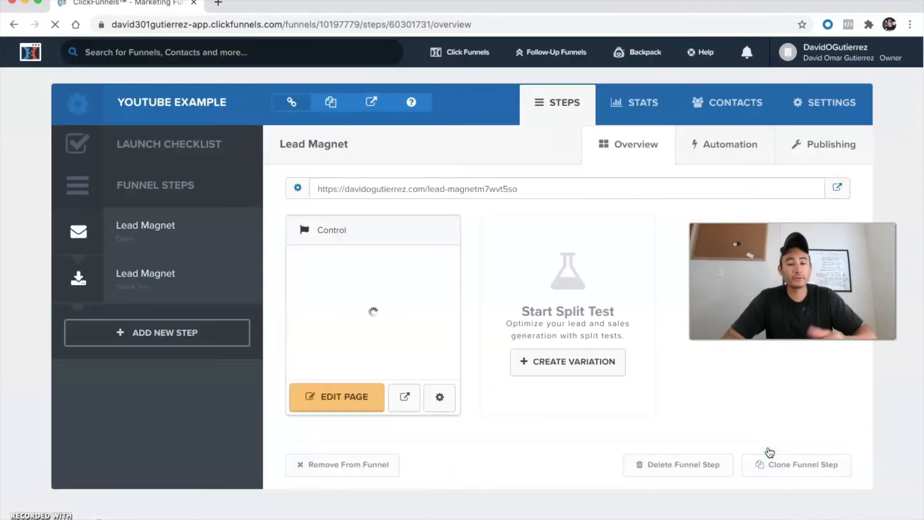
left_click(776, 442)
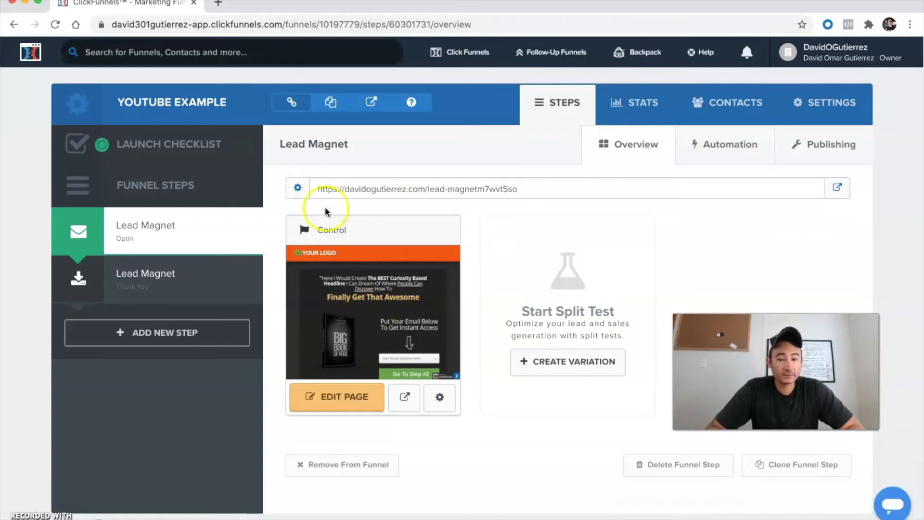
Open the publishing settings of the Lead Magnet opt-in step and change the step's name to YouTube
left_click(298, 189)
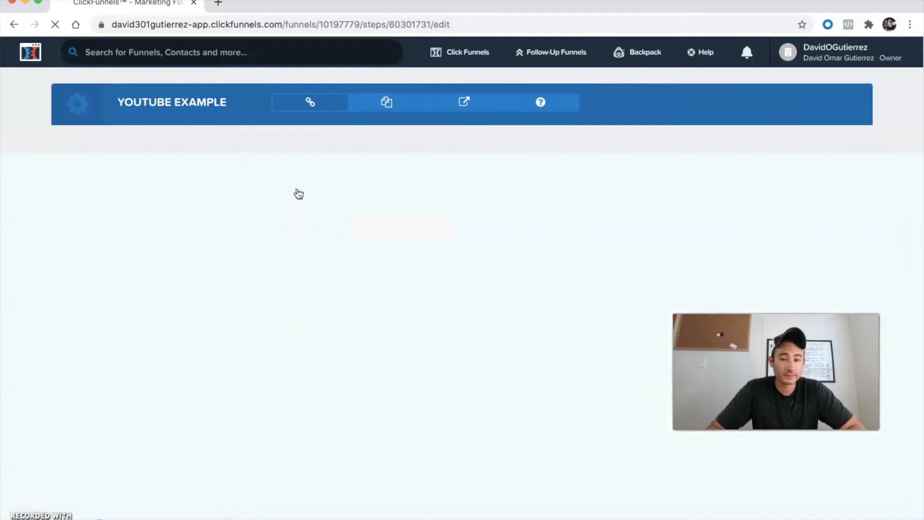
left_click(310, 221)
left_click(376, 207)
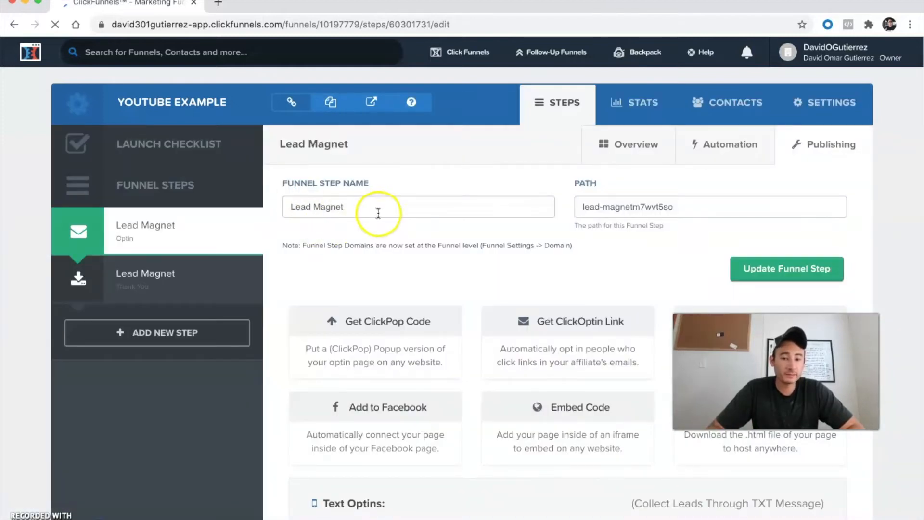
double_click(377, 209)
left_click(377, 209)
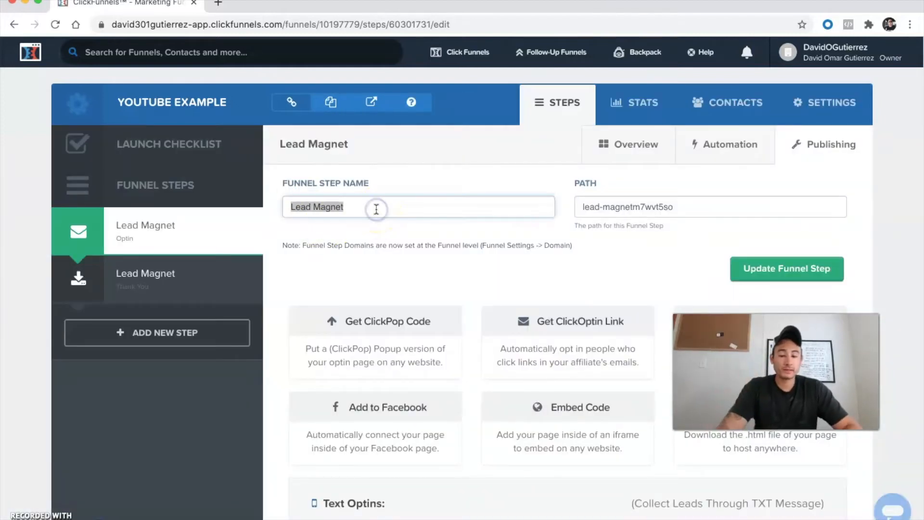
type("YouTube")
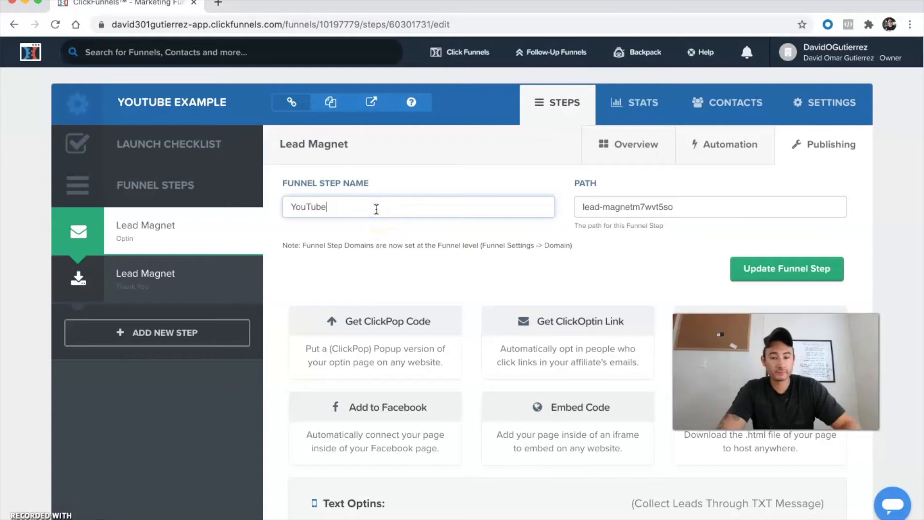
Set the opt-in step's path to YouTube and update the funnel step
left_click(673, 208)
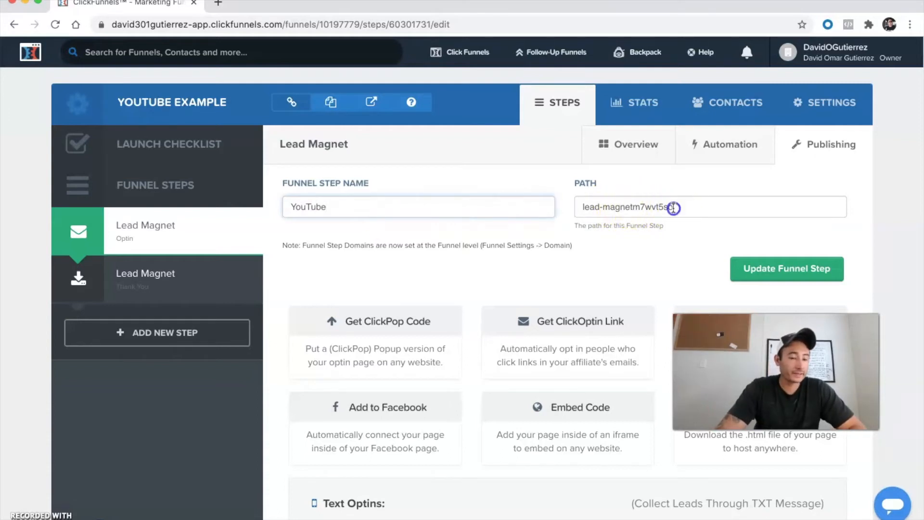
double_click(673, 207)
triple_click(673, 208)
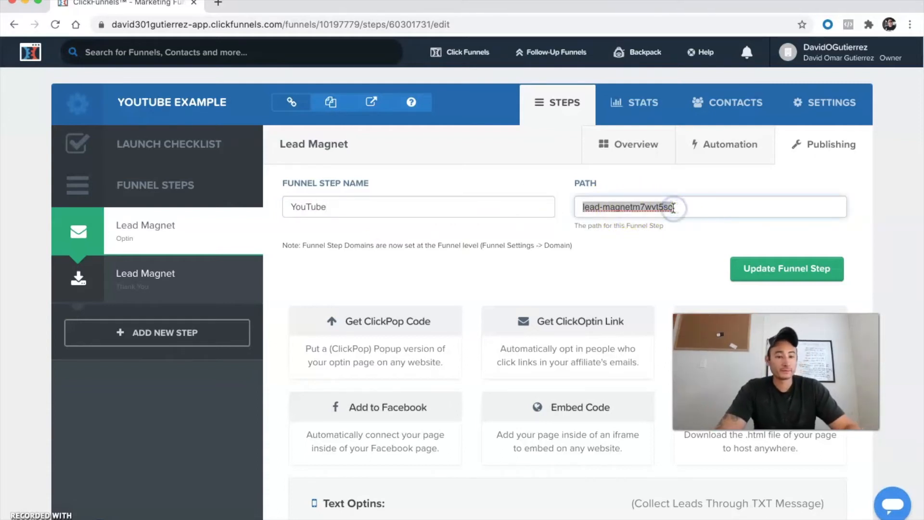
key("BackSpace")
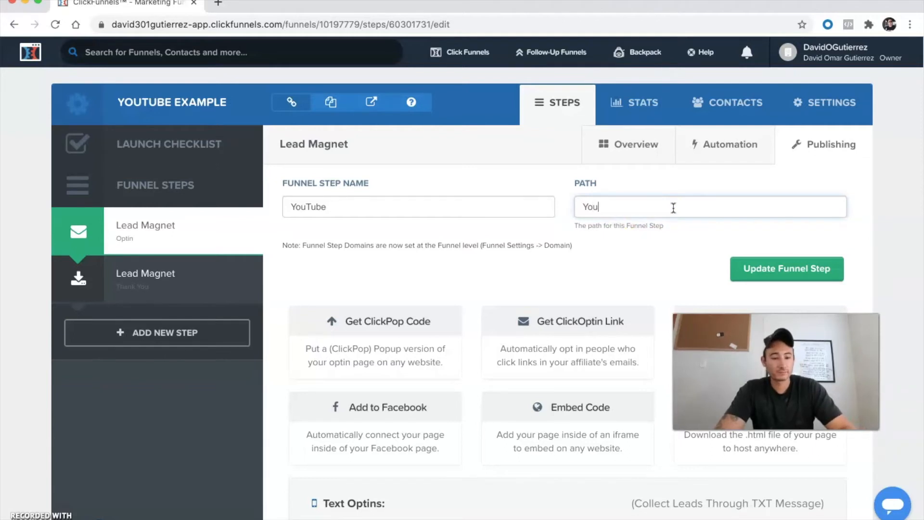
type("YouTube")
left_click(770, 269)
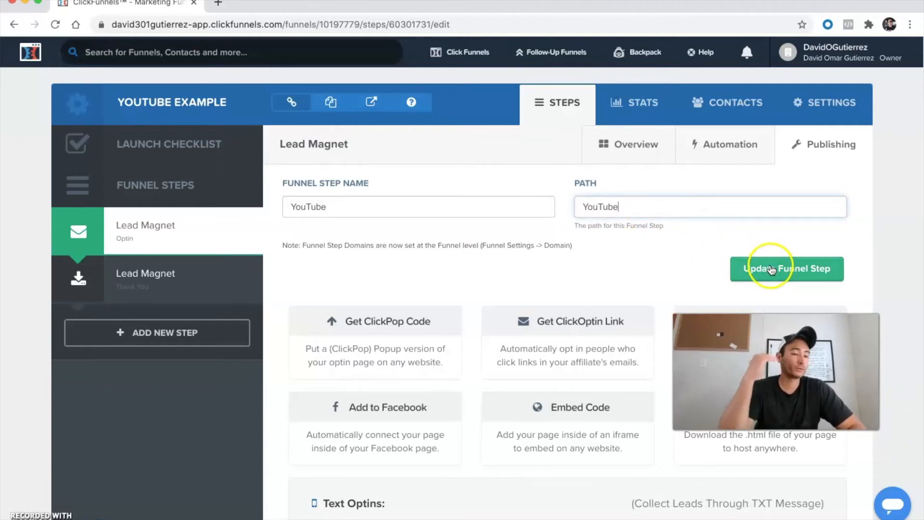
left_click(772, 272)
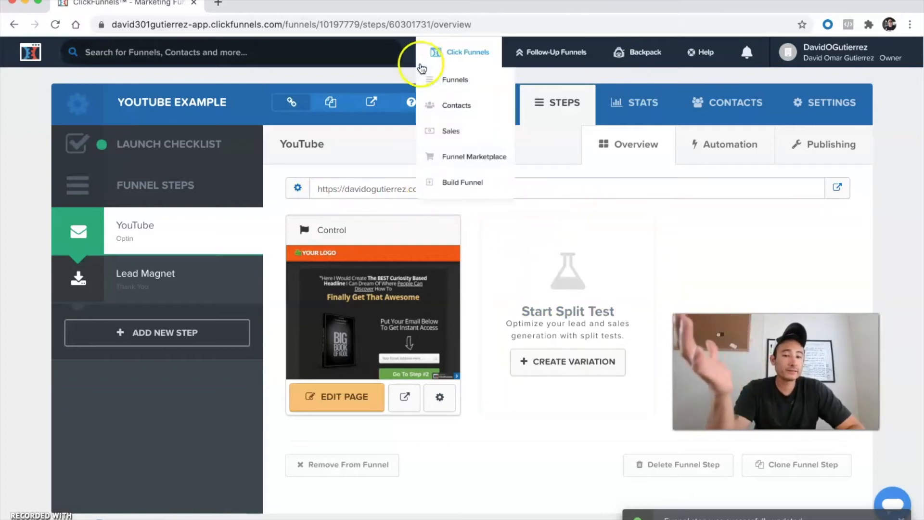
Check the live version of the YouTube opt-in page and open the page in the editor
left_click(838, 190)
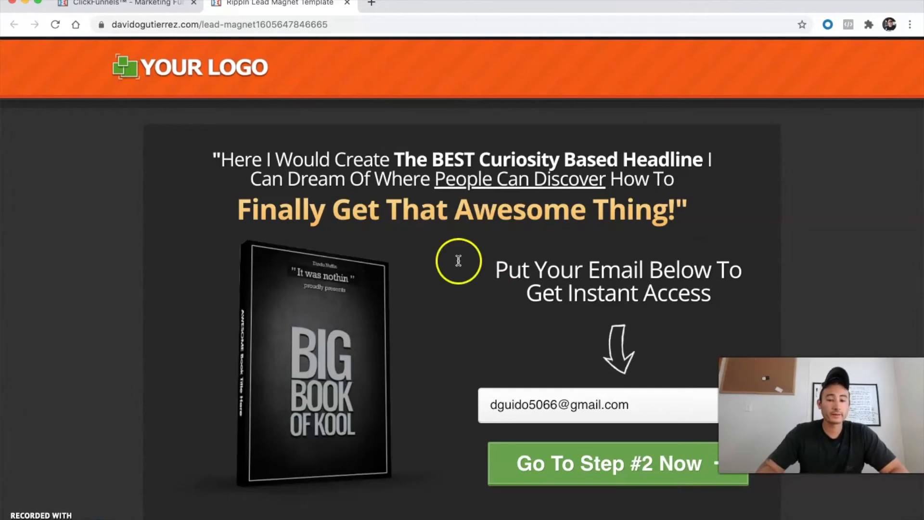
left_click(347, 4)
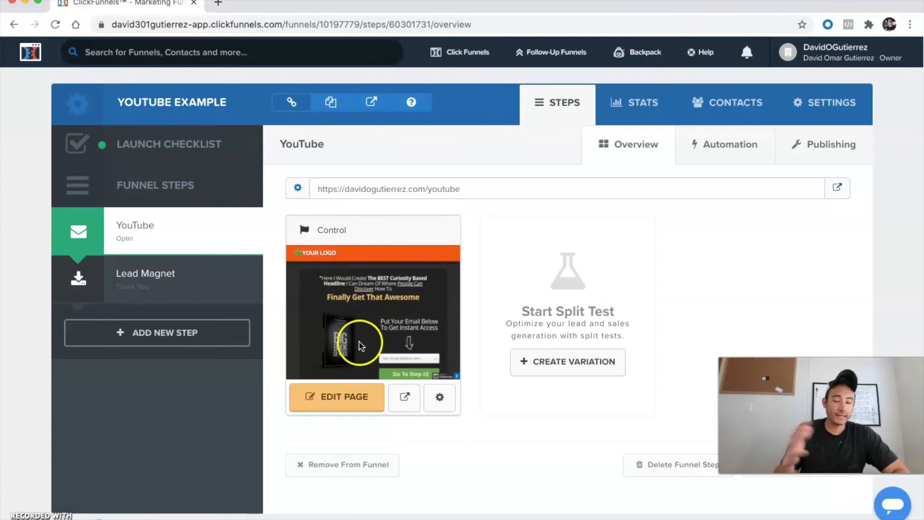
left_click(347, 400)
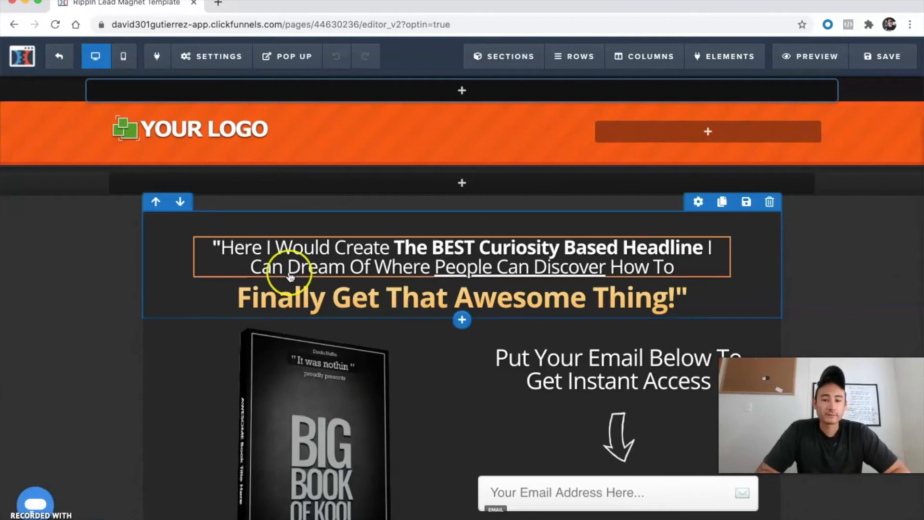
Examine the opt-in template's editable parts, including the headline, subheadline, book image and email form
scroll(290, 277, "down", 2)
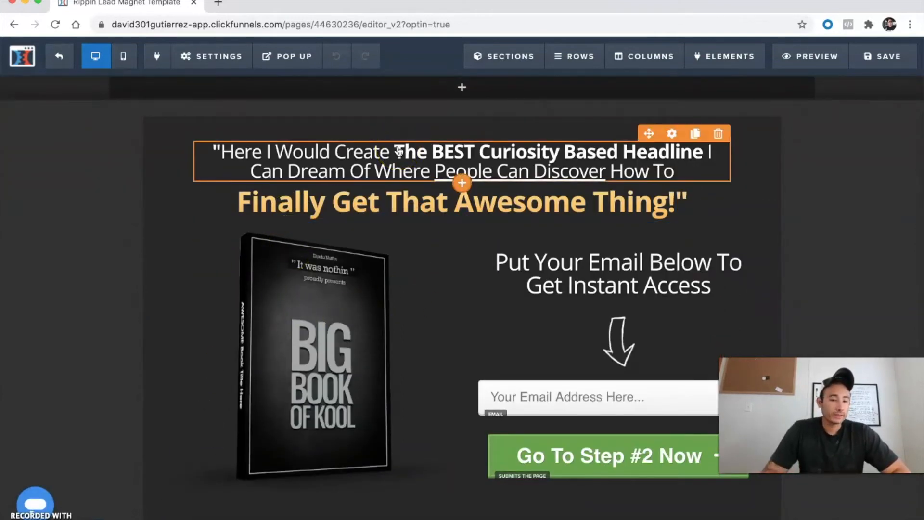
left_click(342, 262)
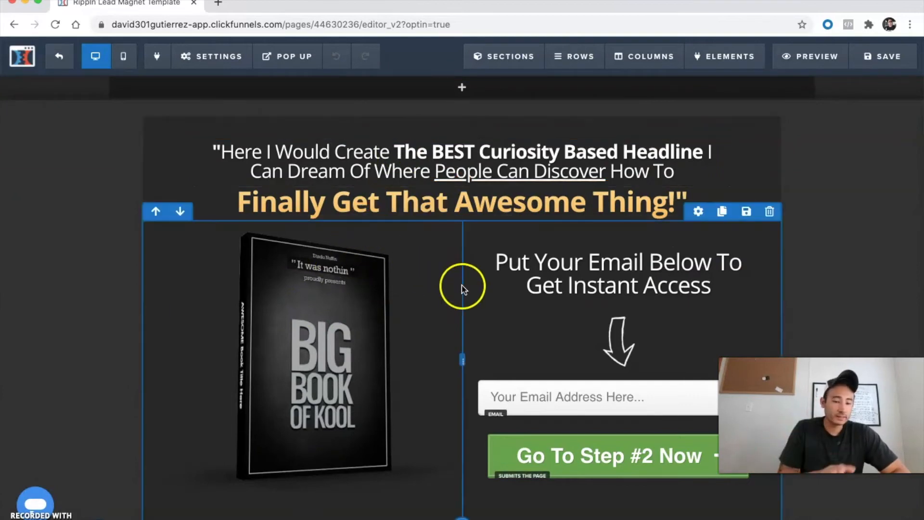
left_click(96, 188)
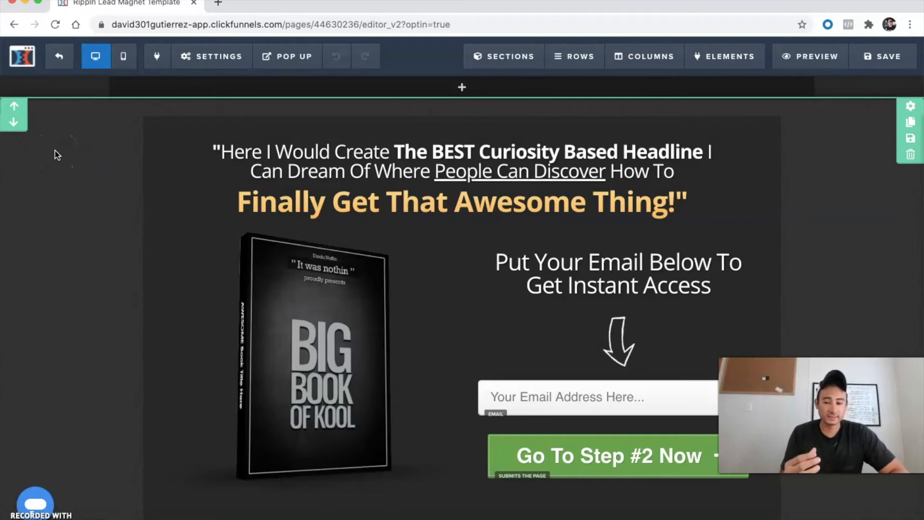
mouse_move(685, 513)
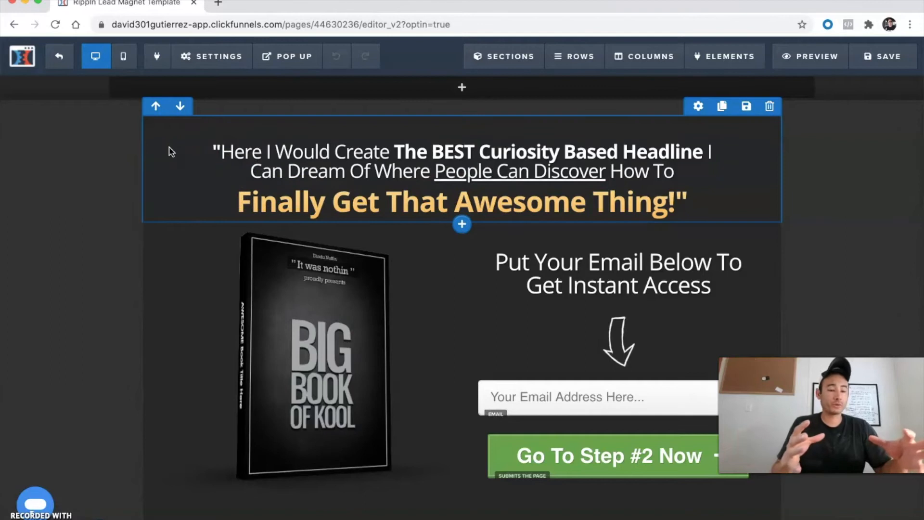
left_click(176, 163)
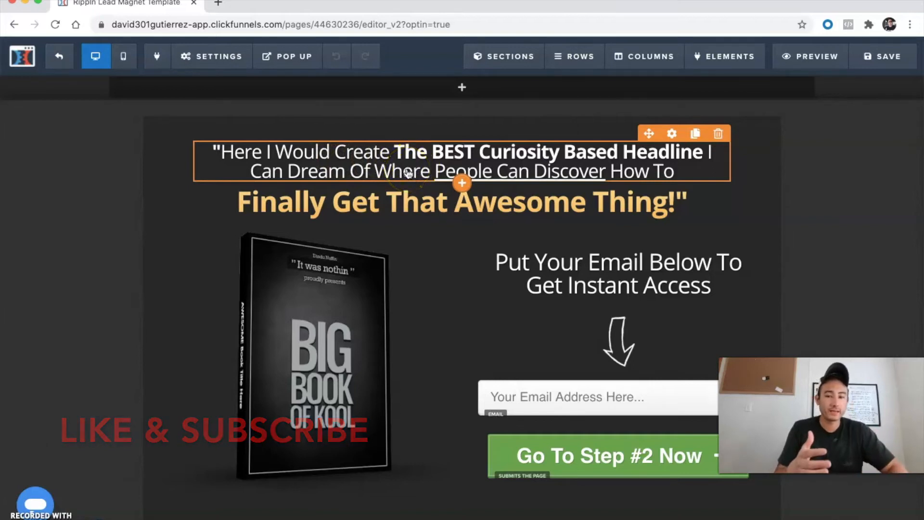
left_click(306, 160)
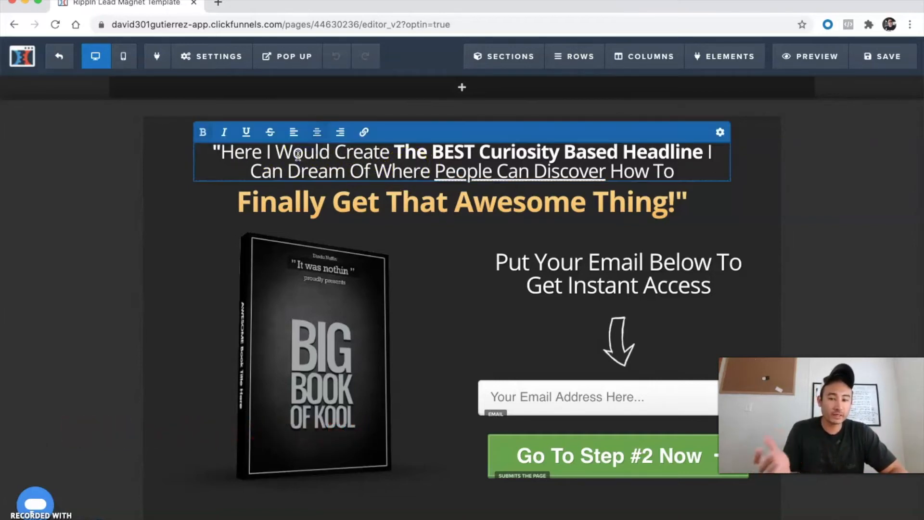
left_click_drag(212, 152, 765, 155)
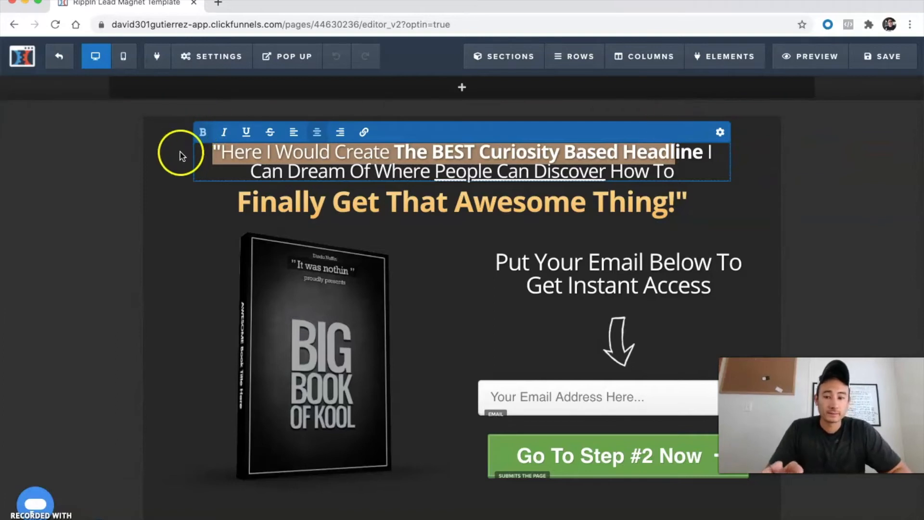
left_click(121, 183)
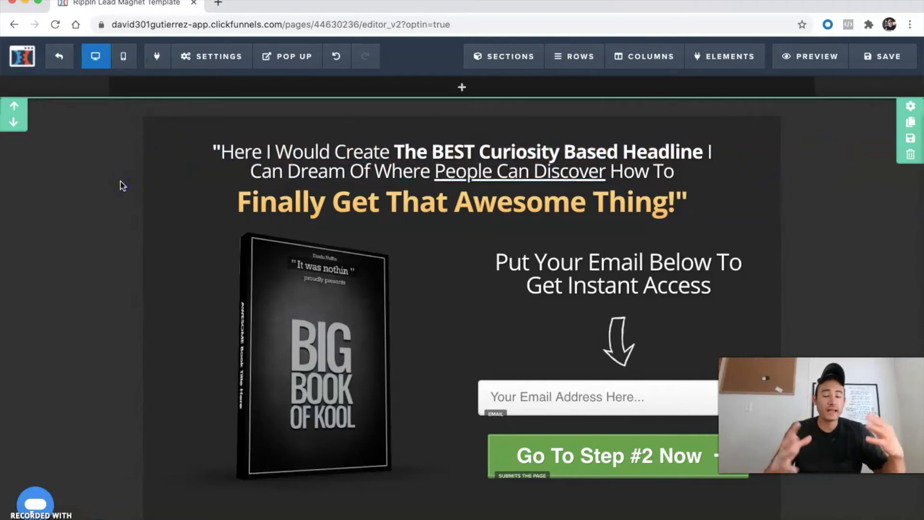
left_click(137, 193)
scroll(137, 192, "down", 2)
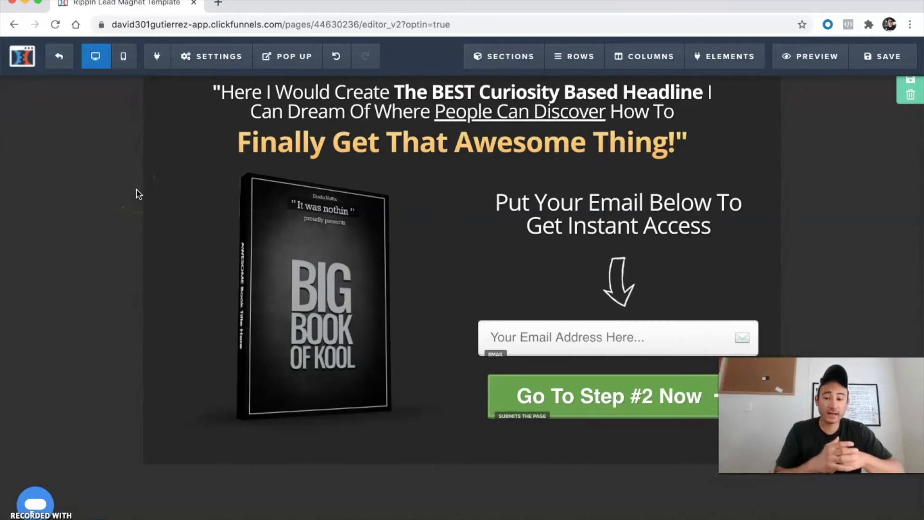
left_click_drag(313, 115, 340, 107)
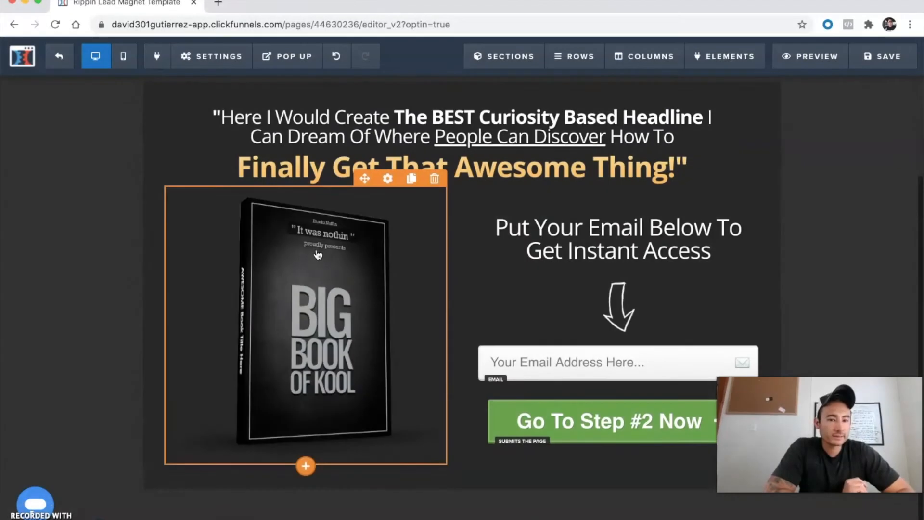
Replace the book image with the selfie of the smiling couple from the uploaded images library
scroll(317, 254, "down", 1)
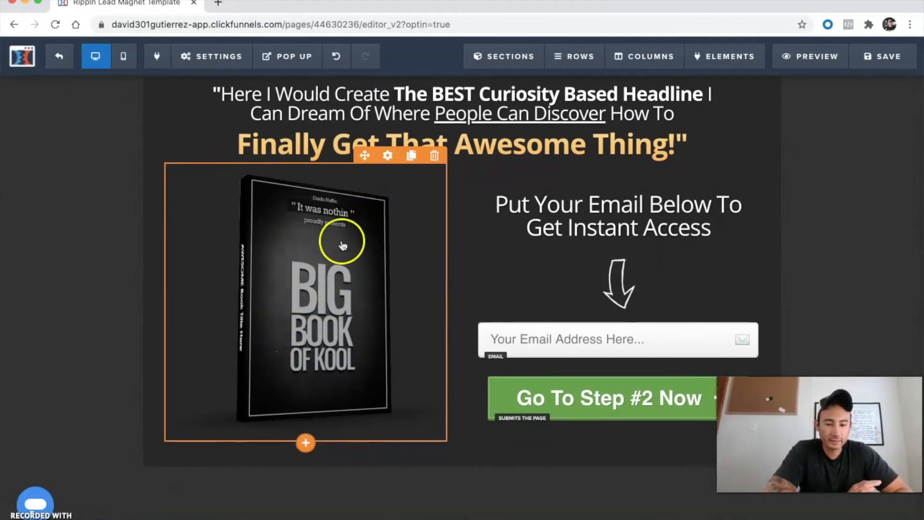
left_click(384, 157)
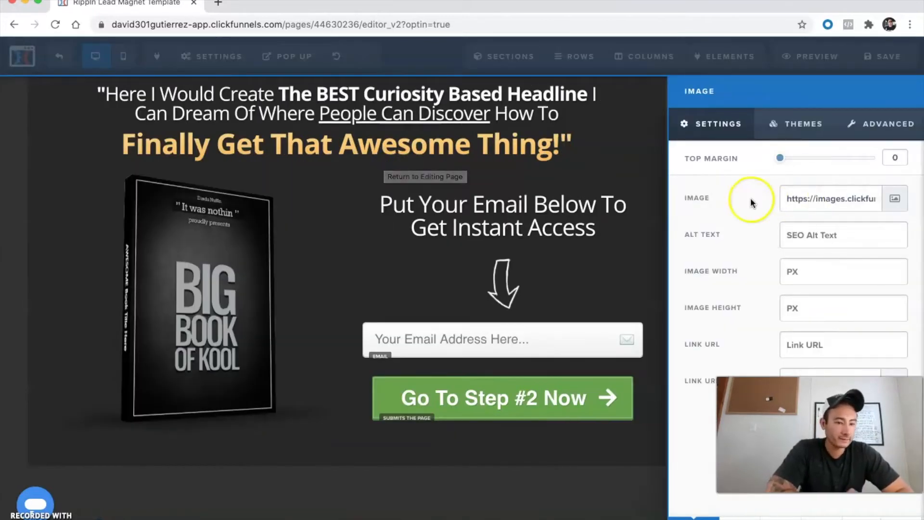
left_click(893, 201)
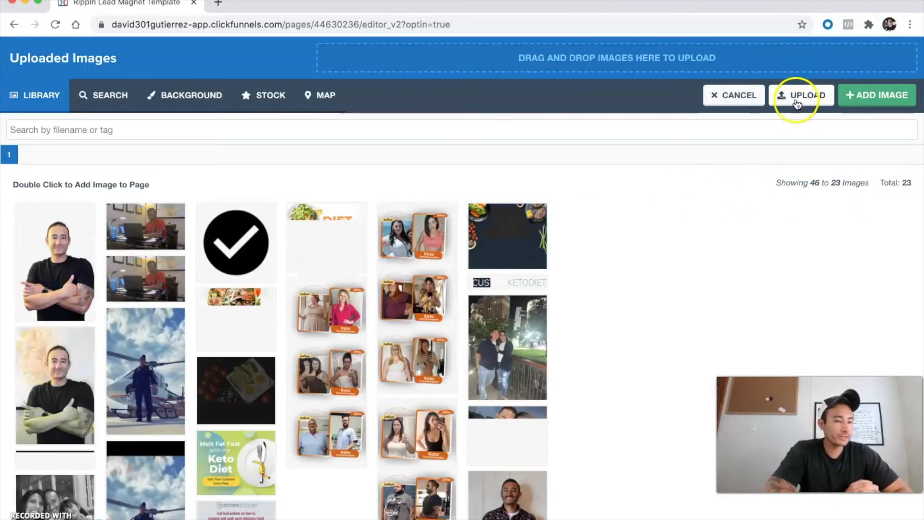
scroll(392, 376, "down", 2)
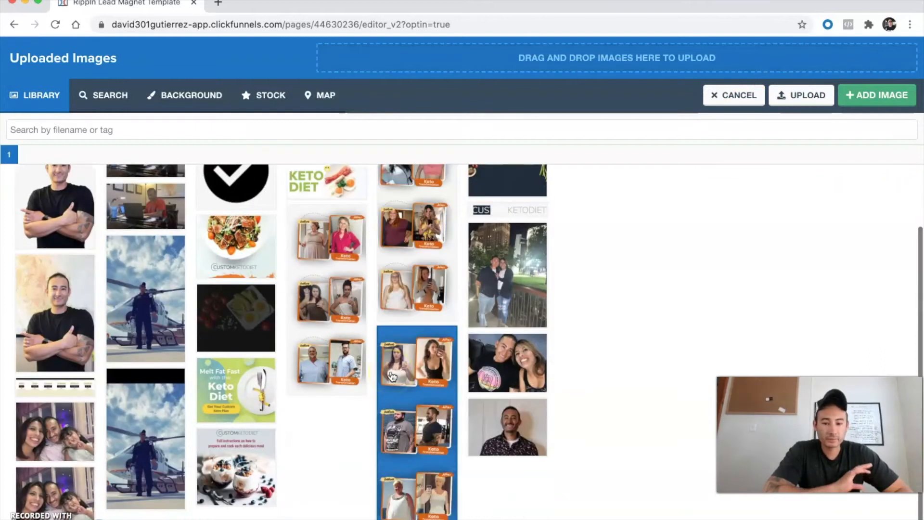
scroll(392, 376, "up", 2)
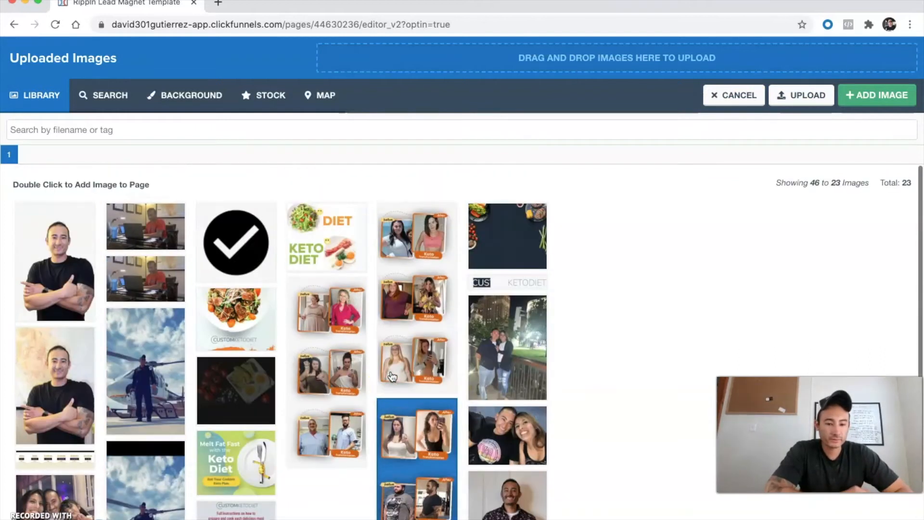
left_click(504, 450)
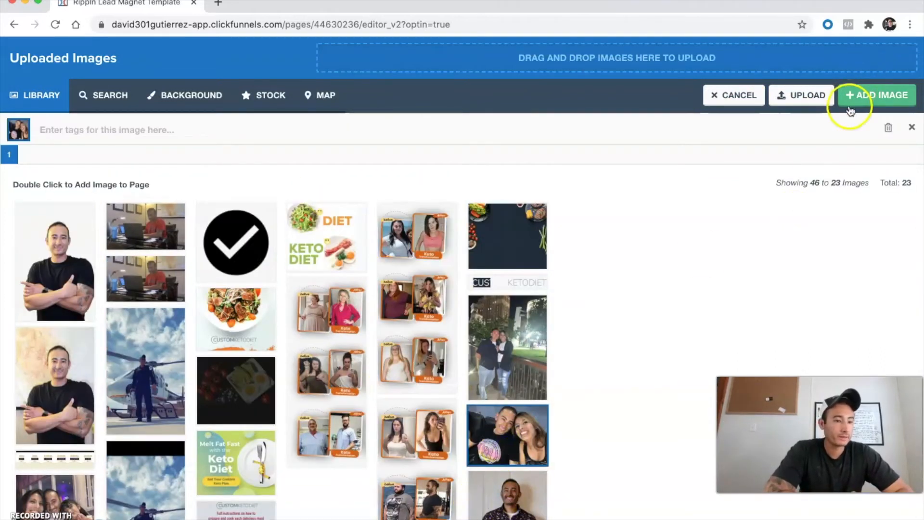
left_click(866, 95)
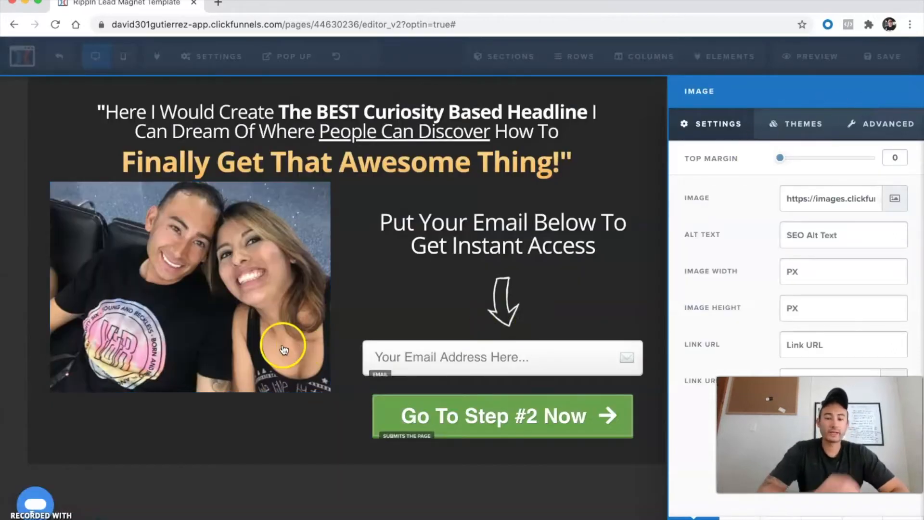
left_click(128, 107)
Replace the white headline text with "Find out the exact formula on how to make money online"
double_click(255, 110)
triple_click(255, 109)
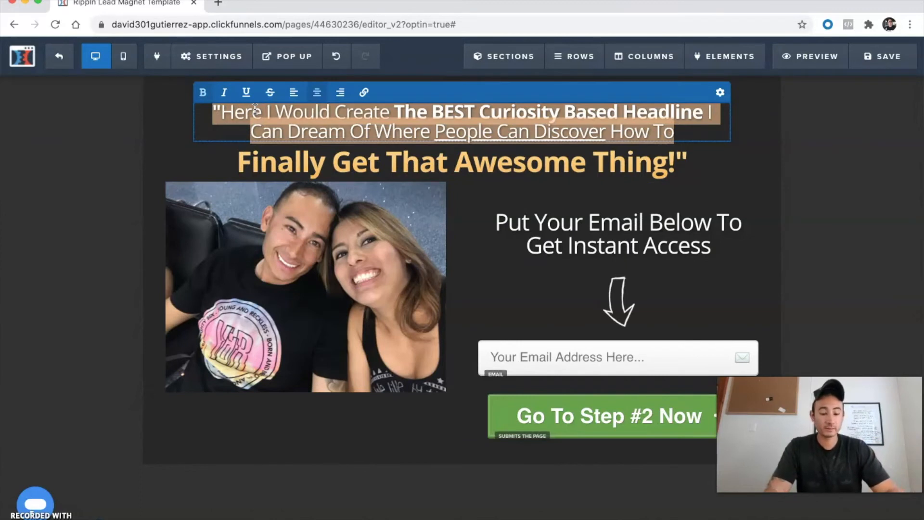
type("K")
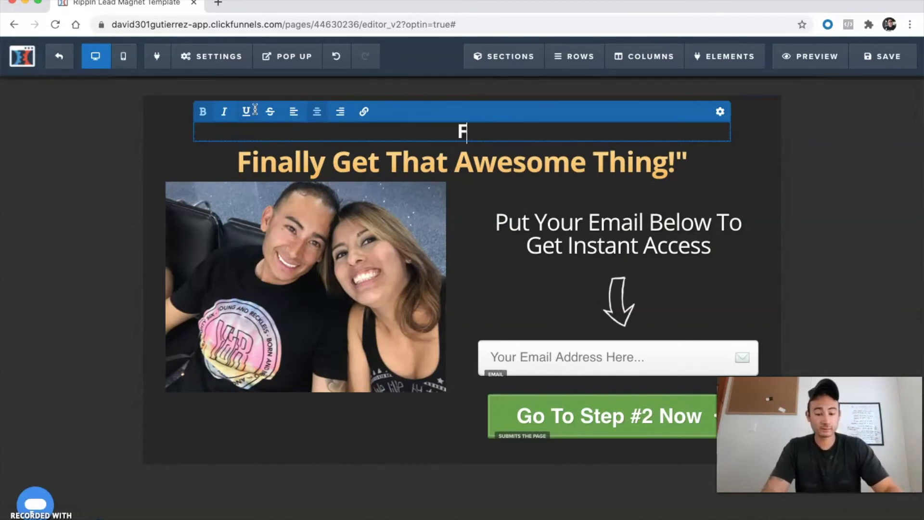
type("Find out the exac t")
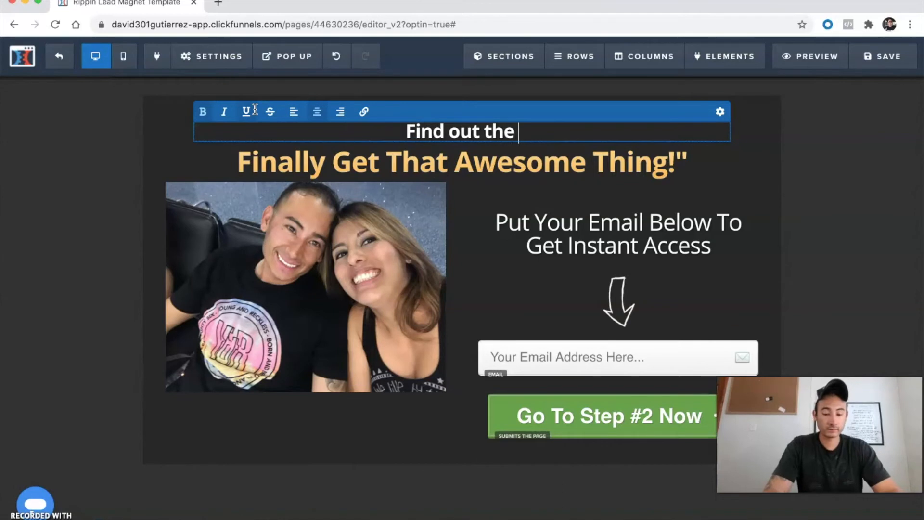
key("BackSpace")
key("BackSpace")
type("t formula o")
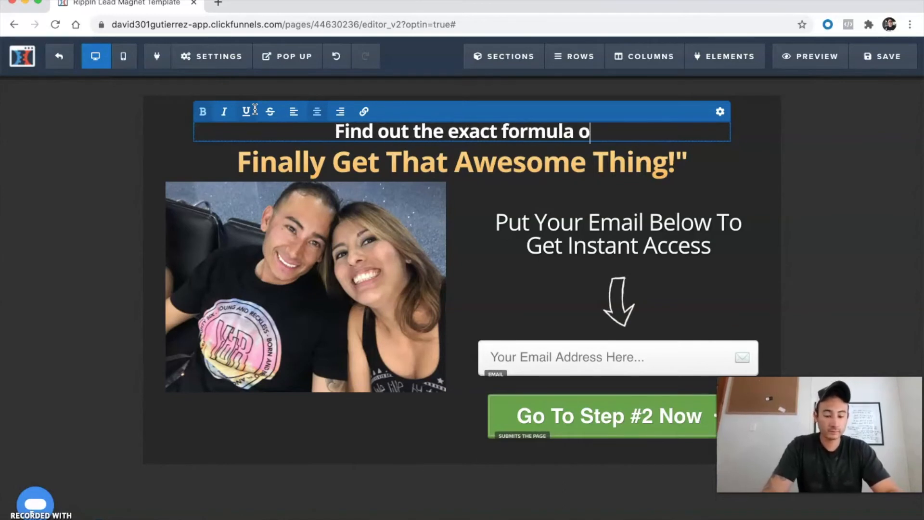
type("n how to make mony")
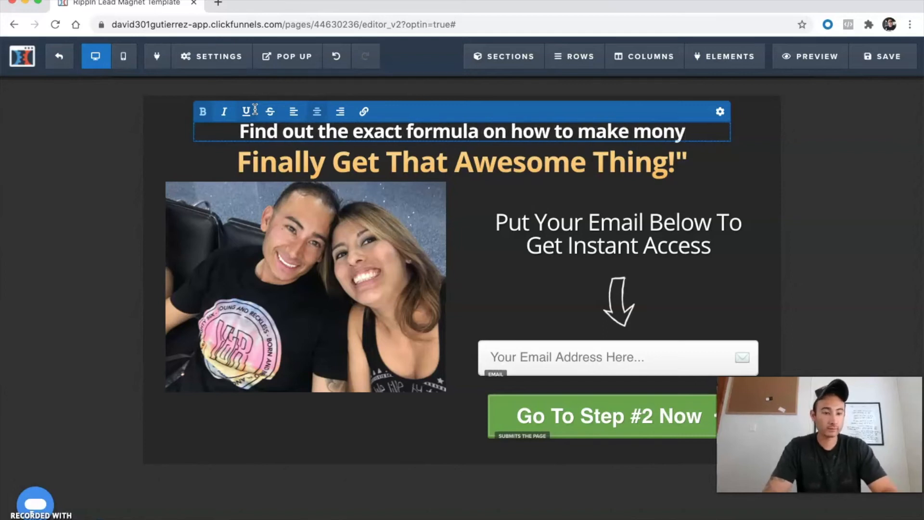
key("BackSpace")
type("ey online")
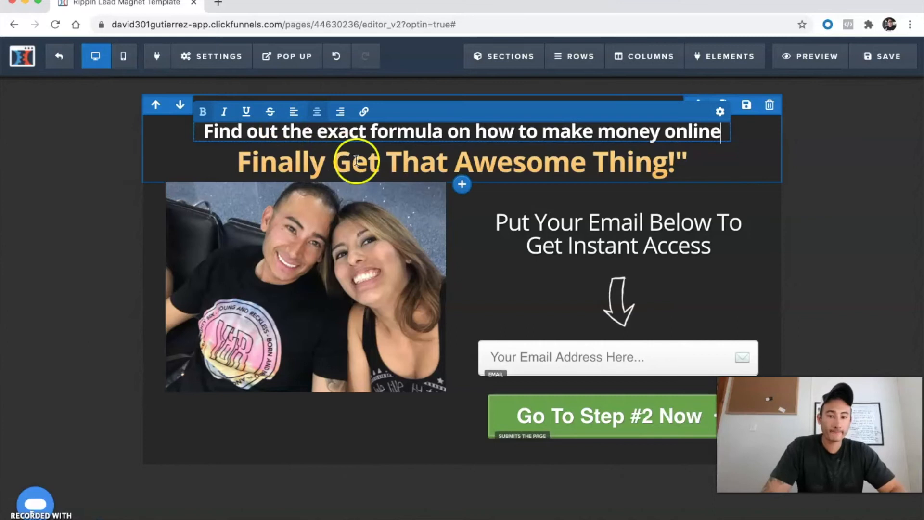
Change the yellow subheadline below the headline to "Your One Step Away"
triple_click(420, 155)
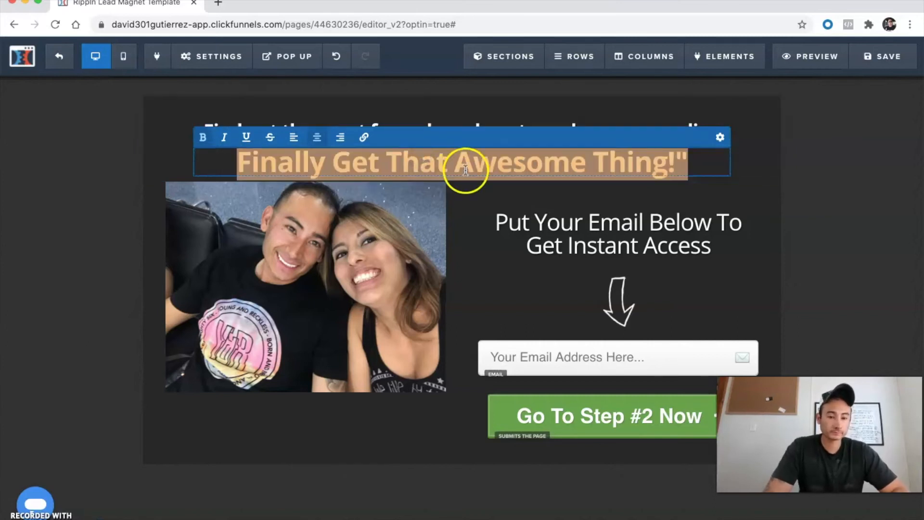
type("Your ")
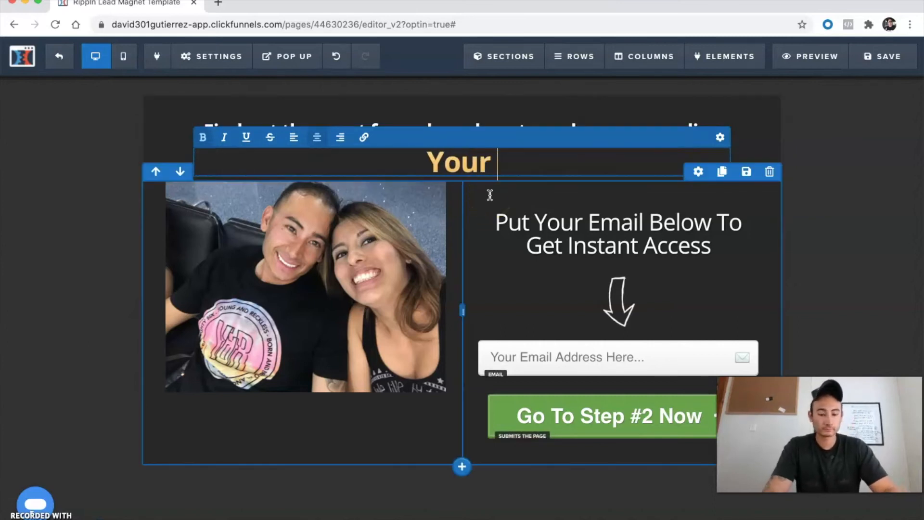
type("One Step")
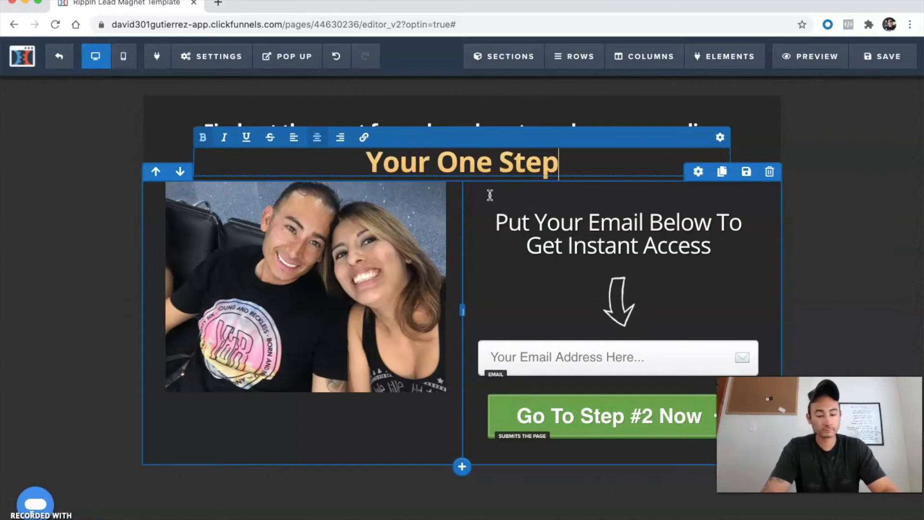
type(" Away")
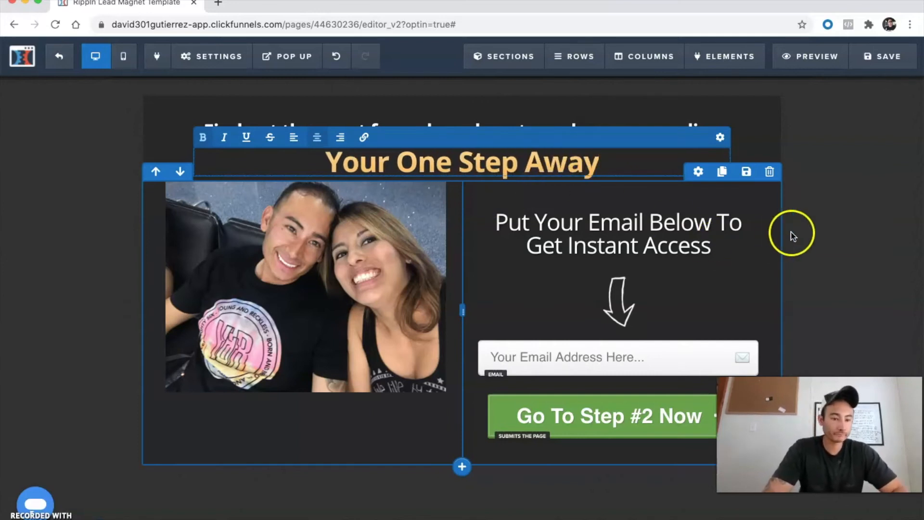
left_click(812, 215)
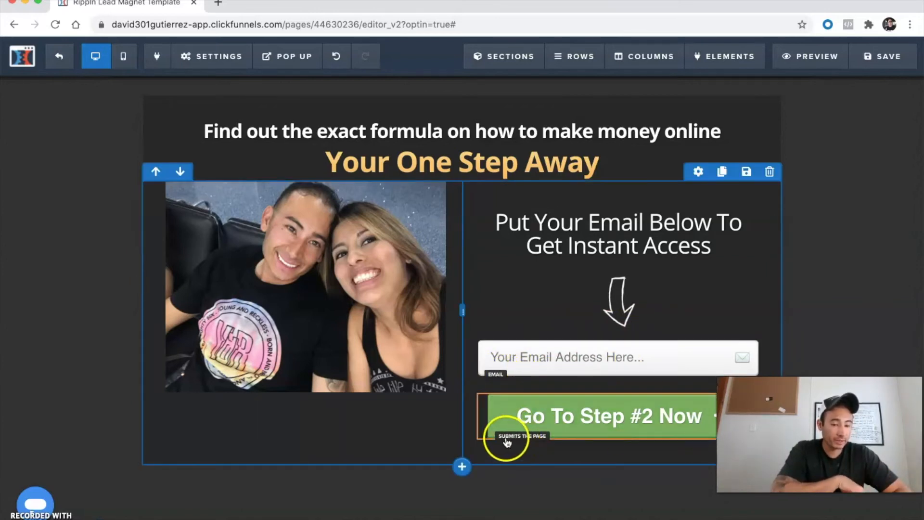
Save the edited opt-in page and preview it, going through Step #2 to the thank-you page
left_click(541, 424)
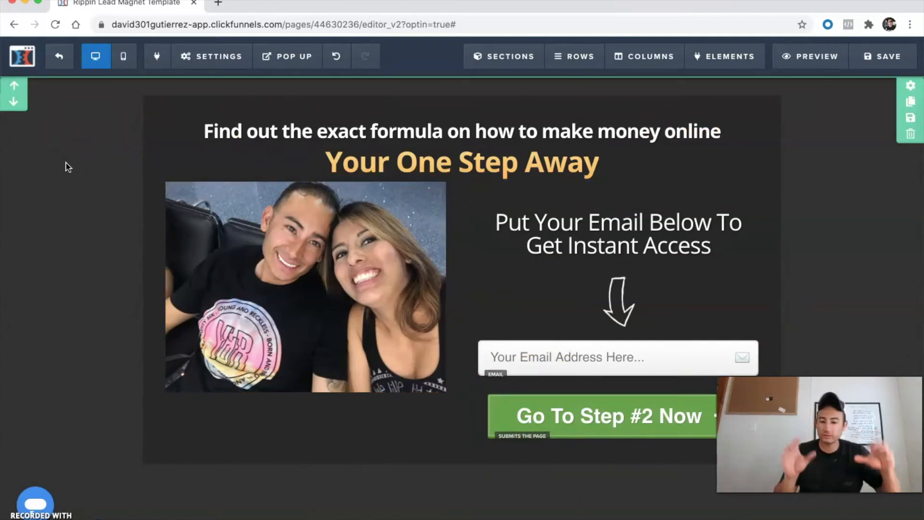
left_click(409, 60)
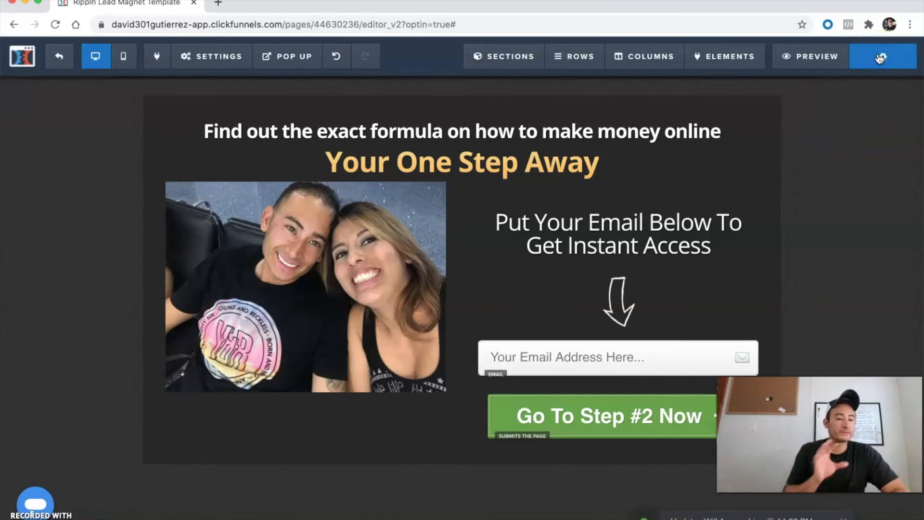
left_click(806, 59)
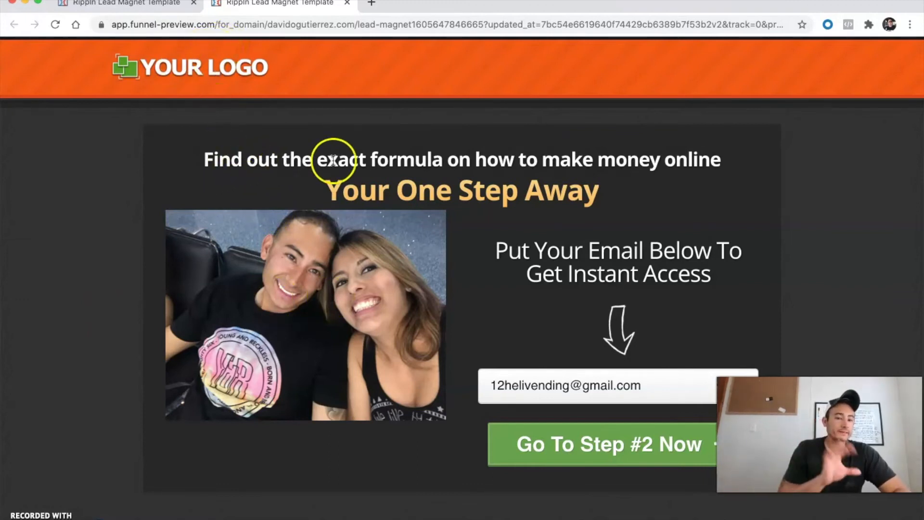
left_click(605, 443)
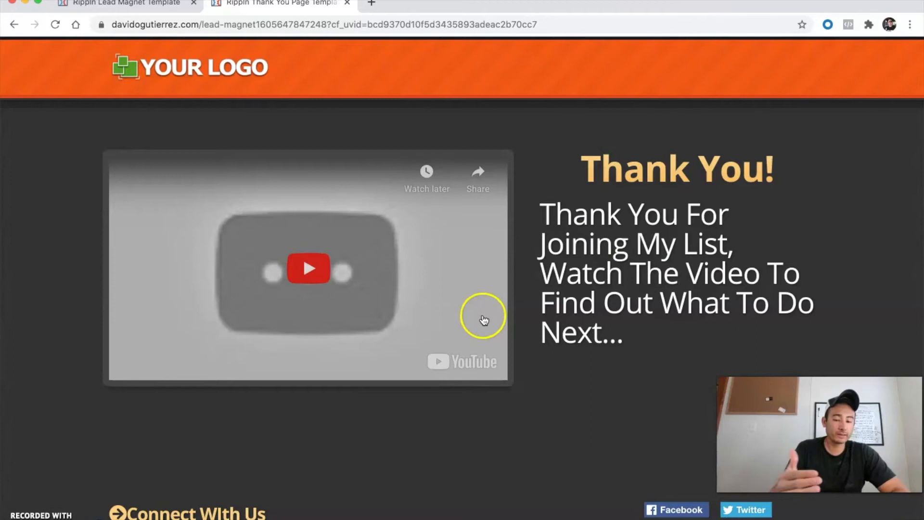
Close the thank-you page preview and return to the opt-in page editor
left_click(347, 3)
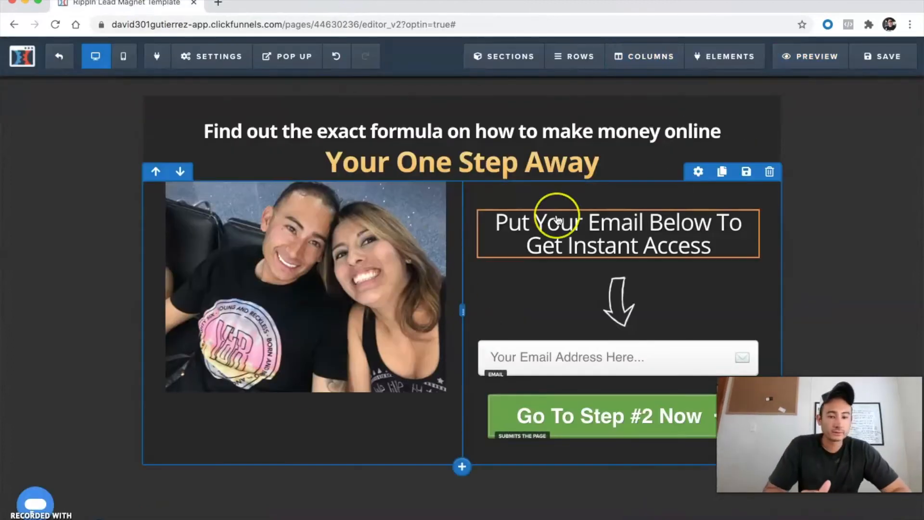
left_click(557, 219)
left_click(601, 190)
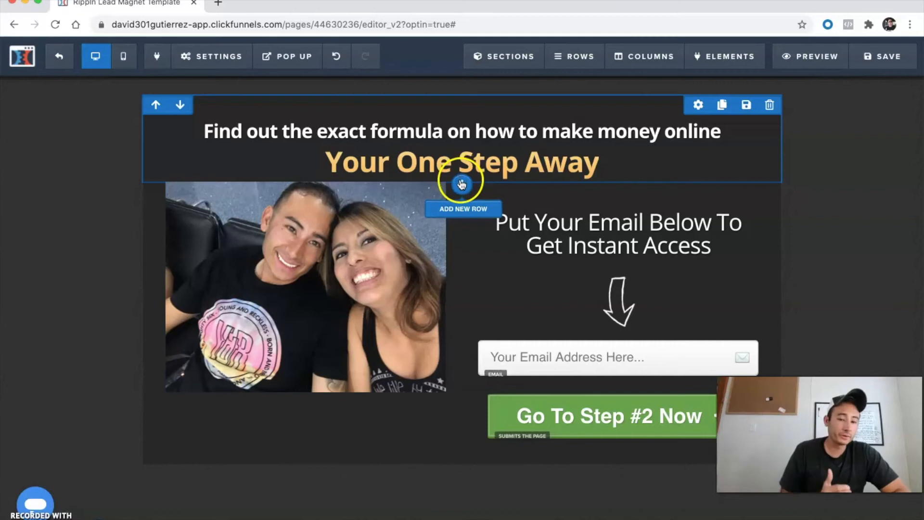
Add a four-column row below the yellow subheadline and place an image element in its first column
left_click(461, 184)
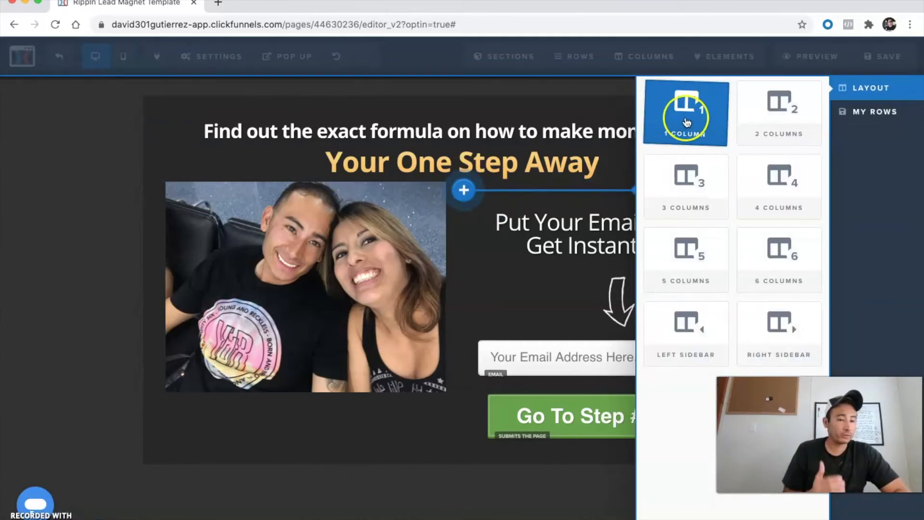
left_click(776, 197)
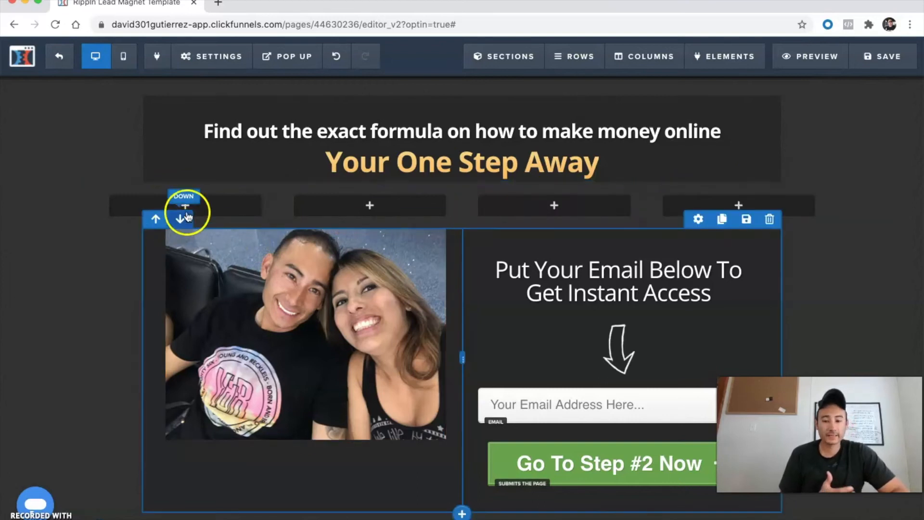
mouse_move(214, 198)
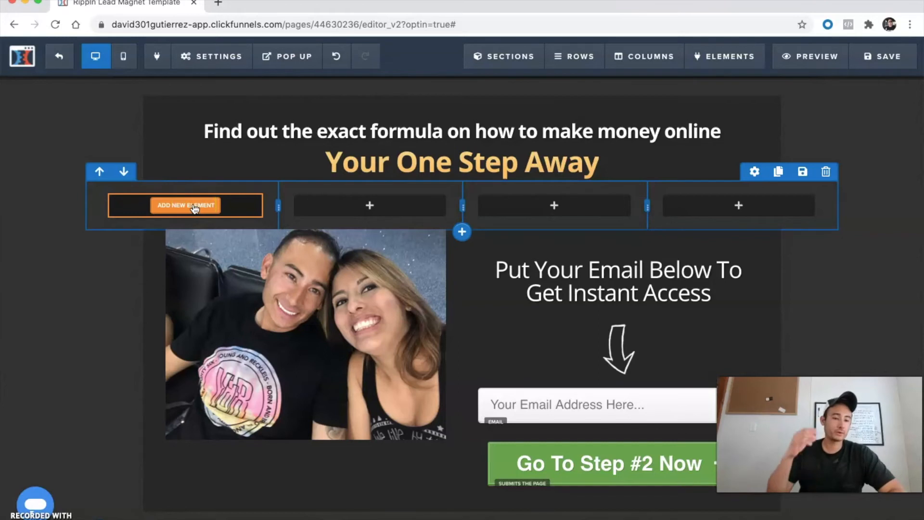
left_click(194, 206)
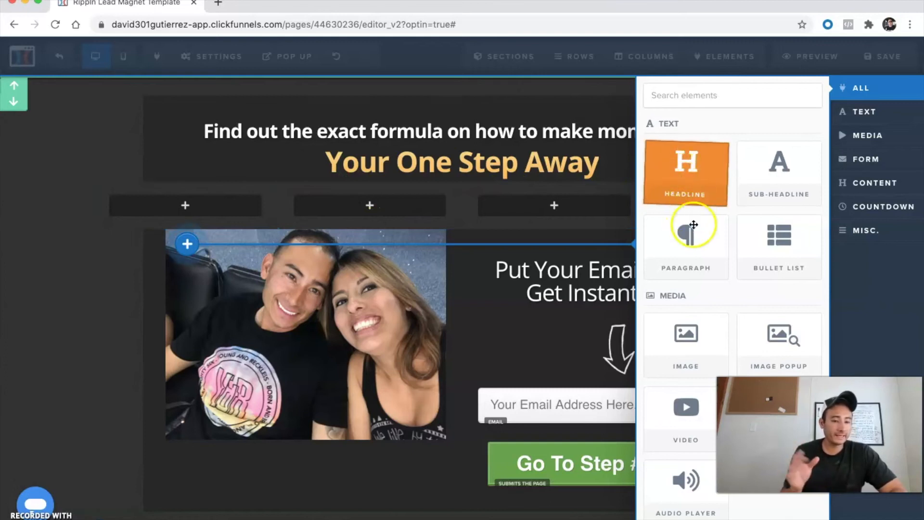
scroll(690, 250, "down", 2)
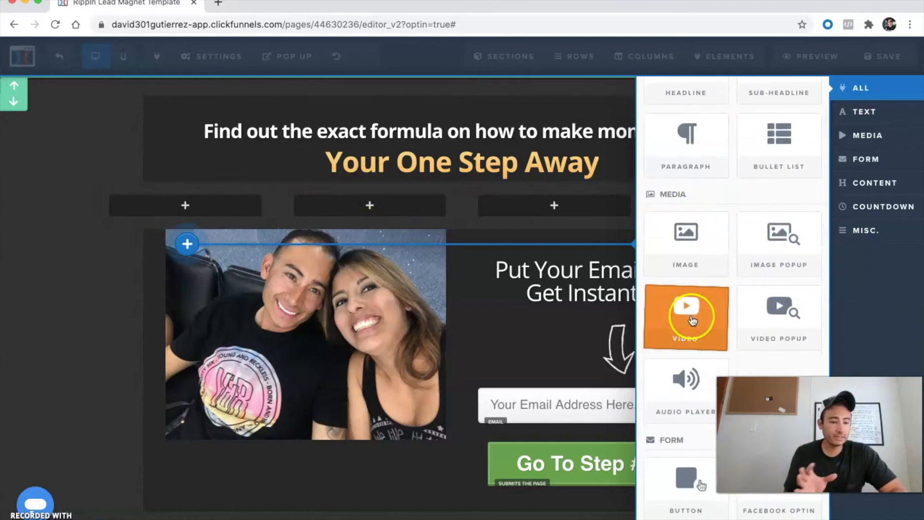
scroll(770, 274, "down", 4)
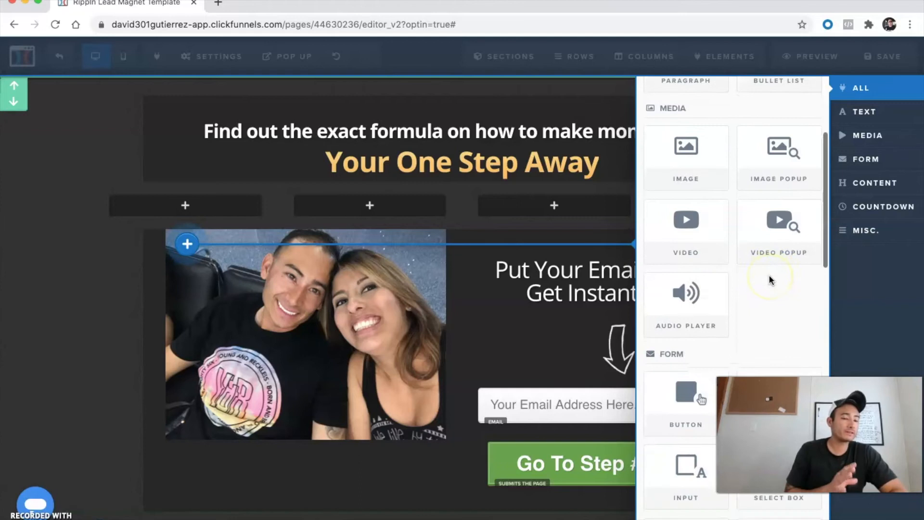
scroll(769, 279, "down", 1)
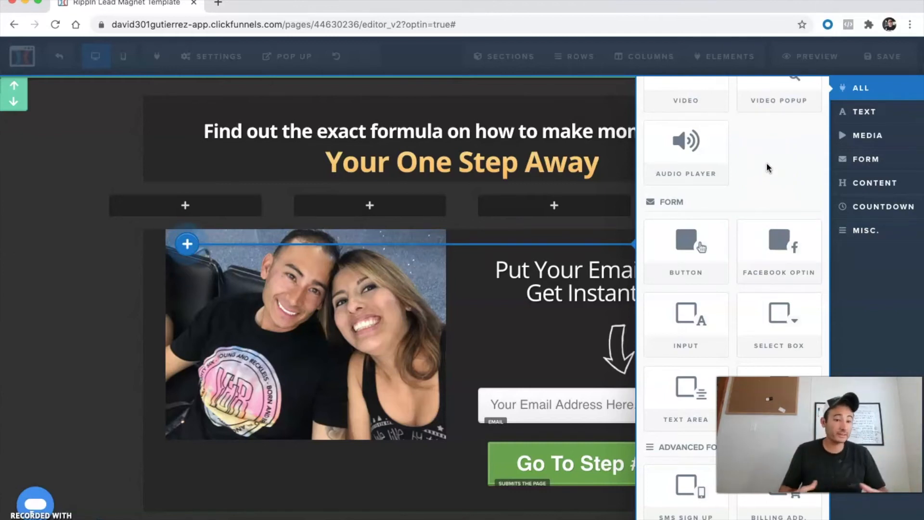
left_click_drag(763, 241, 492, 518)
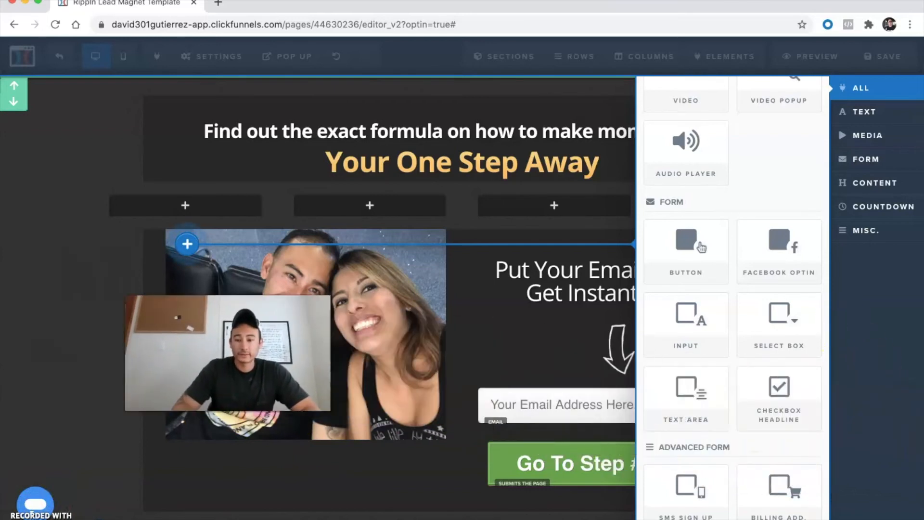
scroll(680, 313, "up", 3)
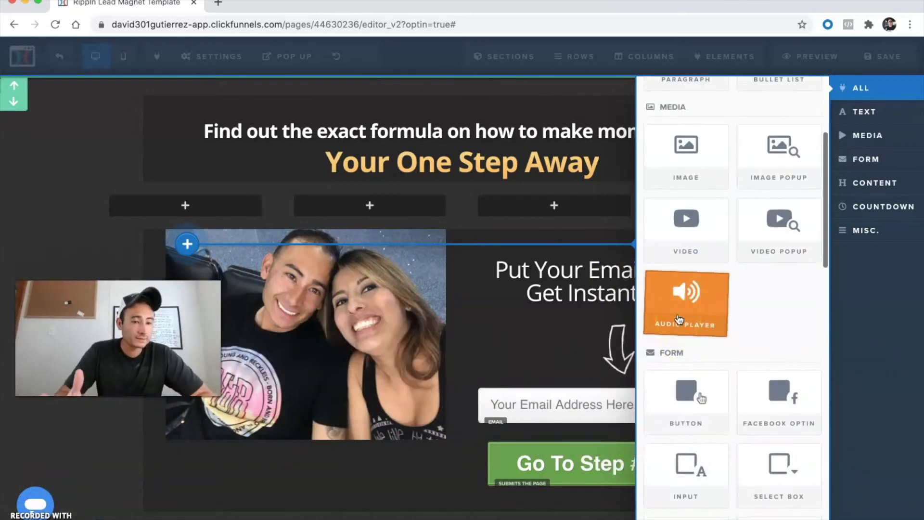
scroll(679, 319, "up", 1)
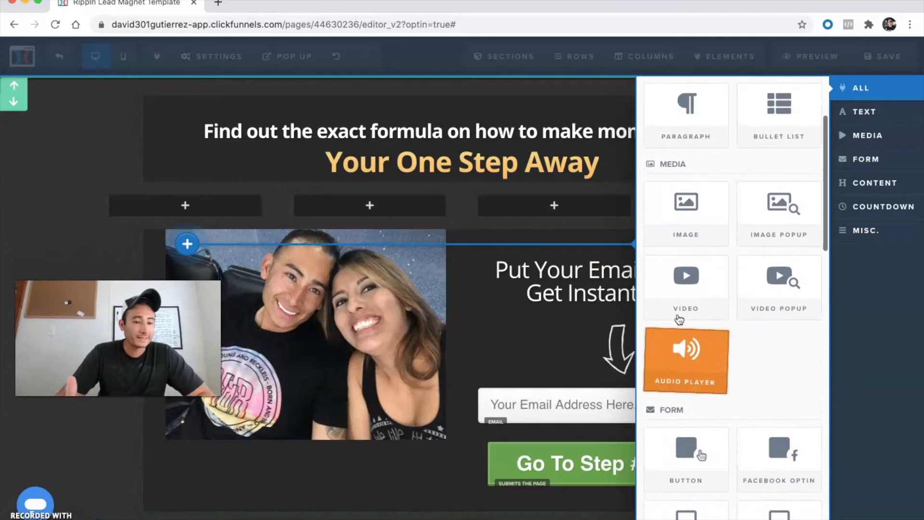
left_click(689, 221)
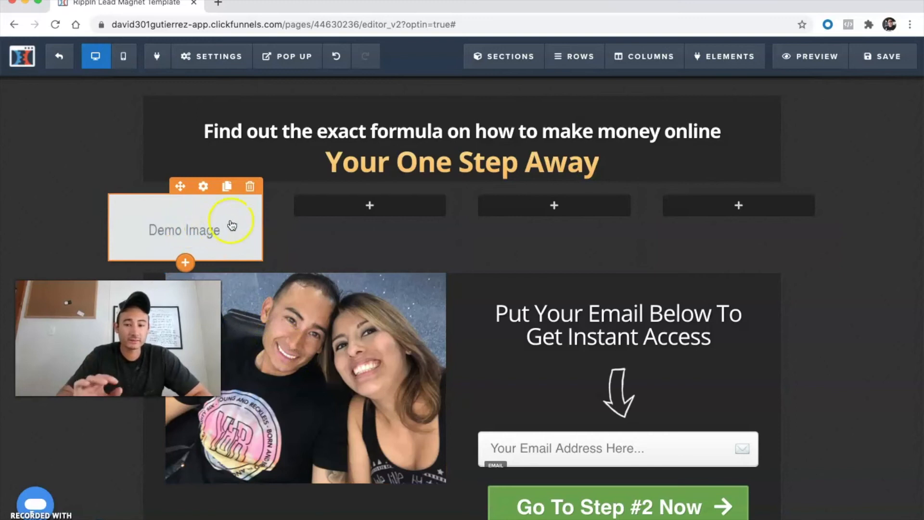
Check the demo image's settings and delete the four-column row from the opt-in page
left_click(205, 187)
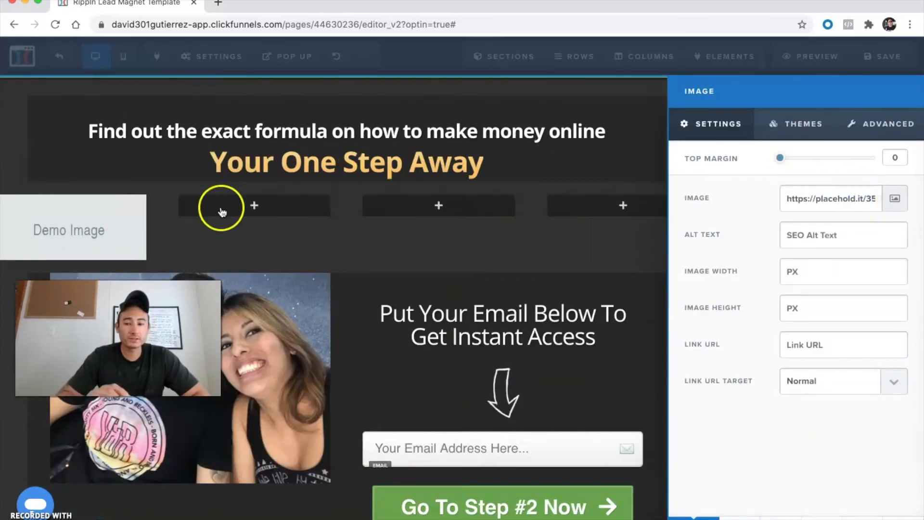
left_click(551, 250)
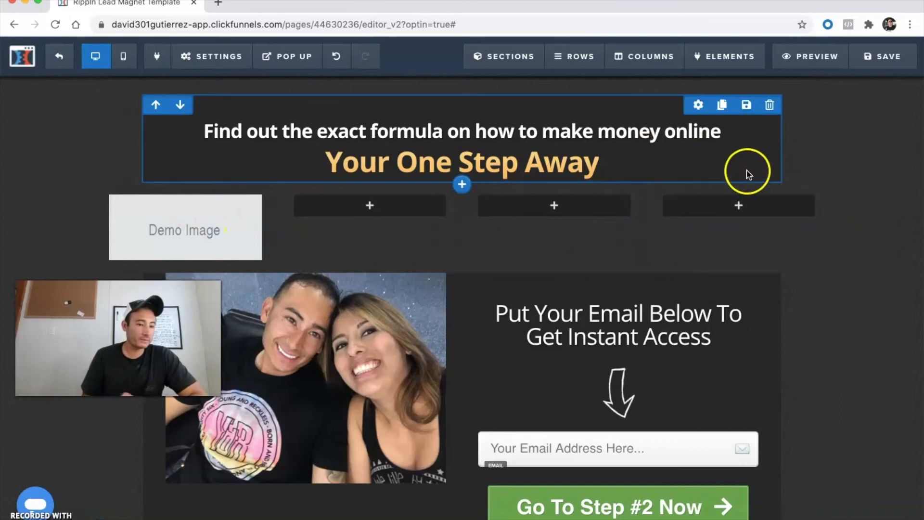
left_click(827, 177)
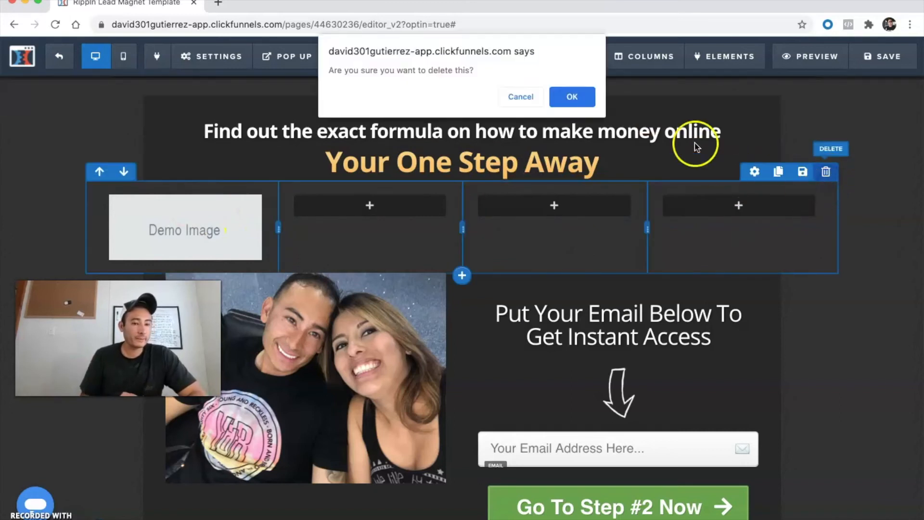
left_click(579, 99)
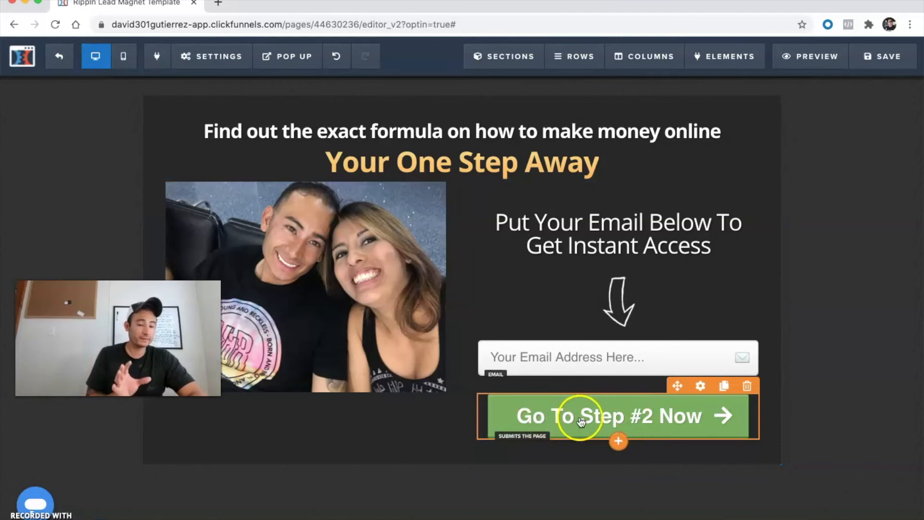
Change the text of the green submit button to "Find Out Now"
left_click(702, 387)
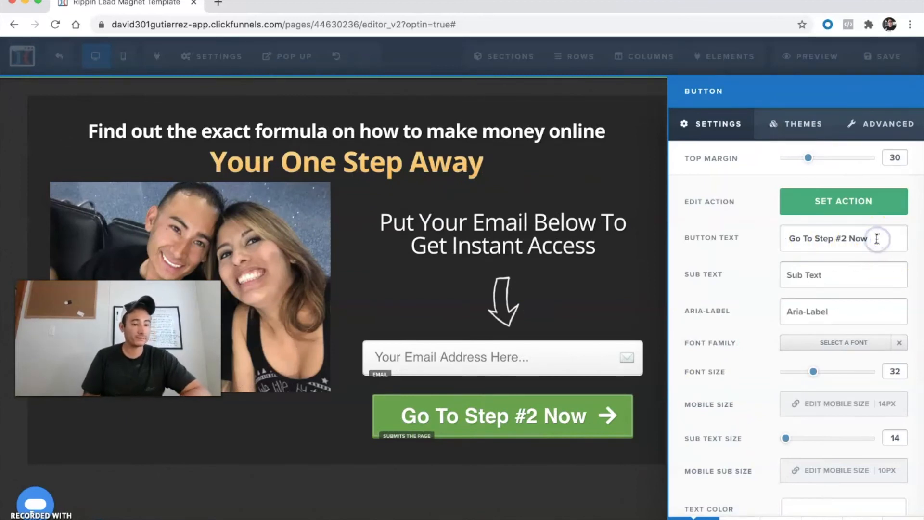
key("BackSpace")
key("BackSpace")
key("BackSpace")
key("BackSpace")
key("BackSpace")
key("BackSpace")
key("BackSpace")
key("BackSpace")
key("BackSpace")
key("BackSpace")
key("BackSpace")
key("BackSpace")
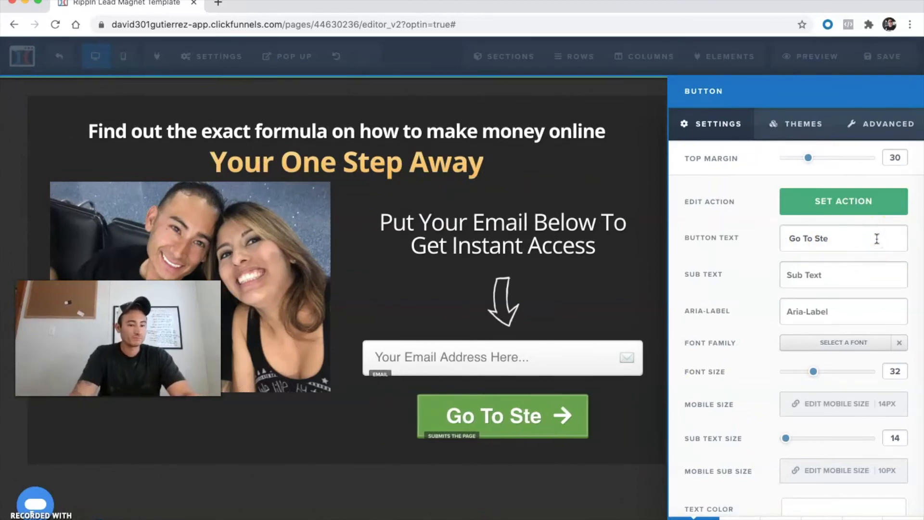
key("BackSpace")
key("BackSpace")
key("BackSpace")
key("BackSpace")
key("BackSpace")
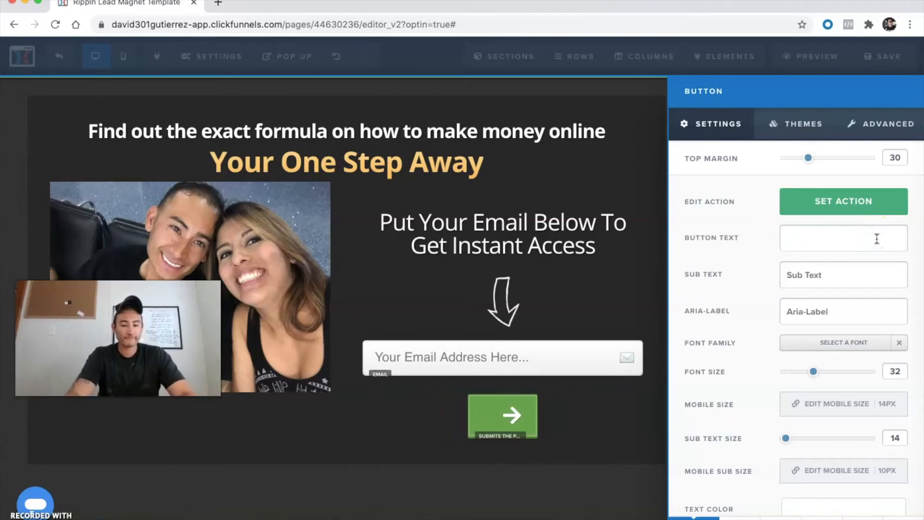
type("FInd Out NOw")
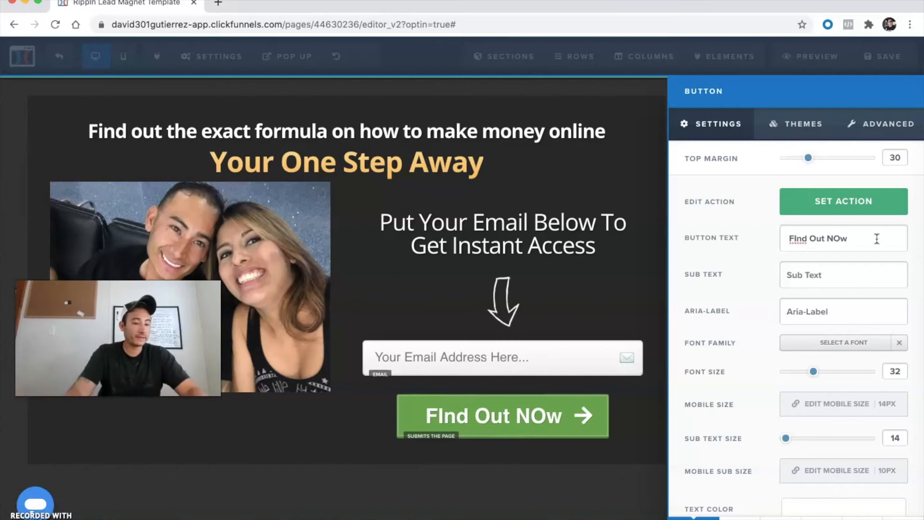
key("BackSpace")
key("BackSpace")
key("BackSpace")
type("Now")
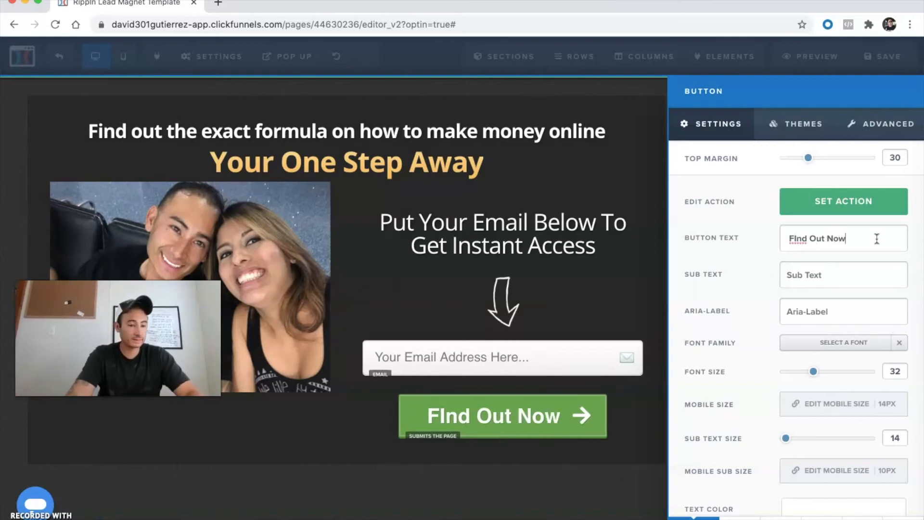
key("BackSpace")
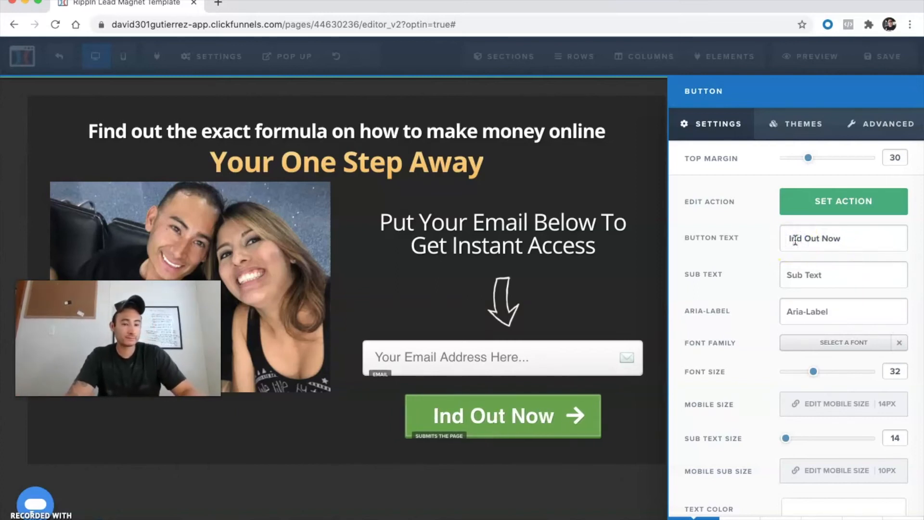
key("Delete")
type("Fi")
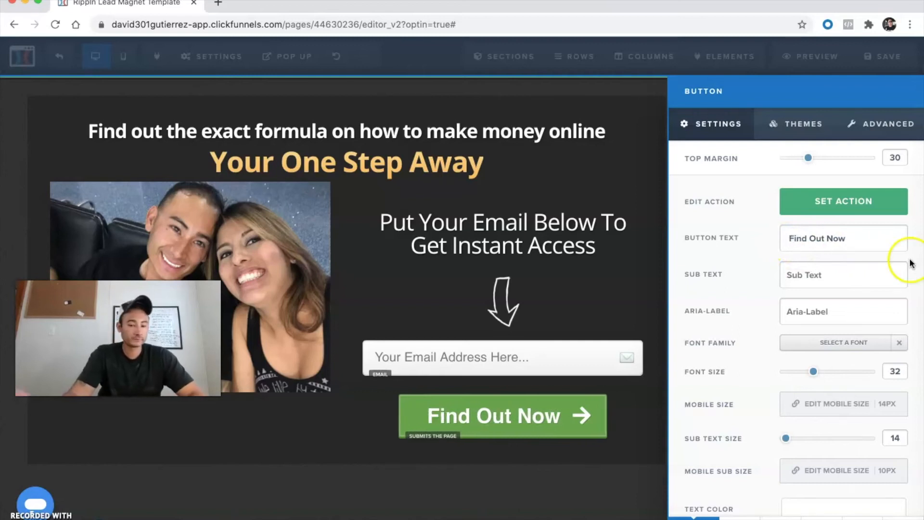
left_click(650, 176)
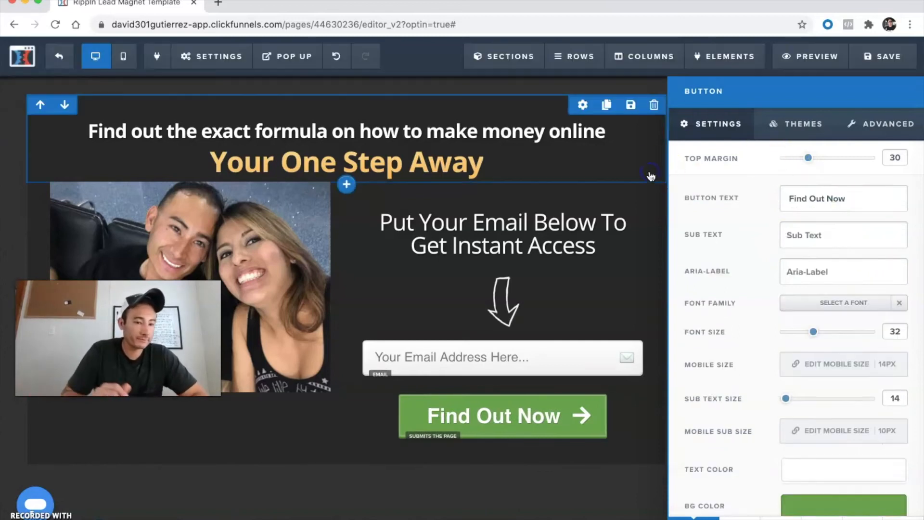
left_click(891, 239)
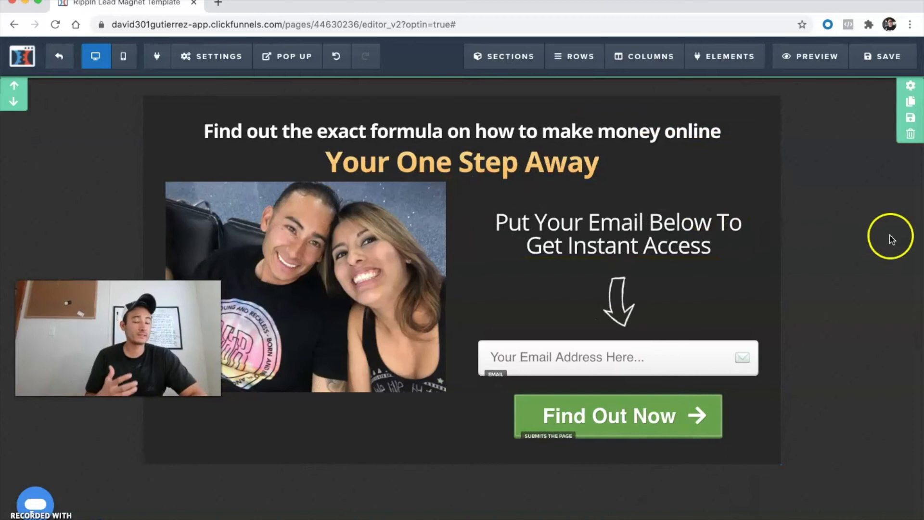
Save the opt-in page and return to the YouTube step's overview in the funnel
left_click(479, 295)
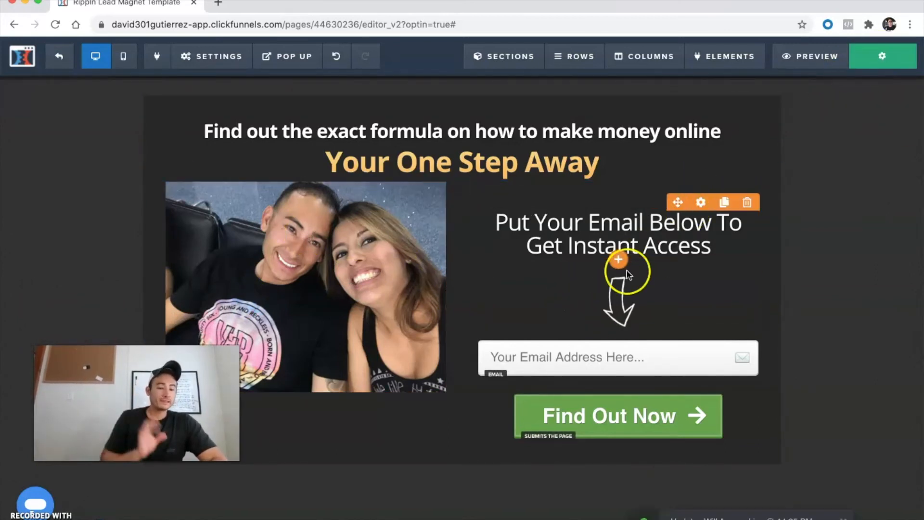
scroll(412, 278, "up", 3)
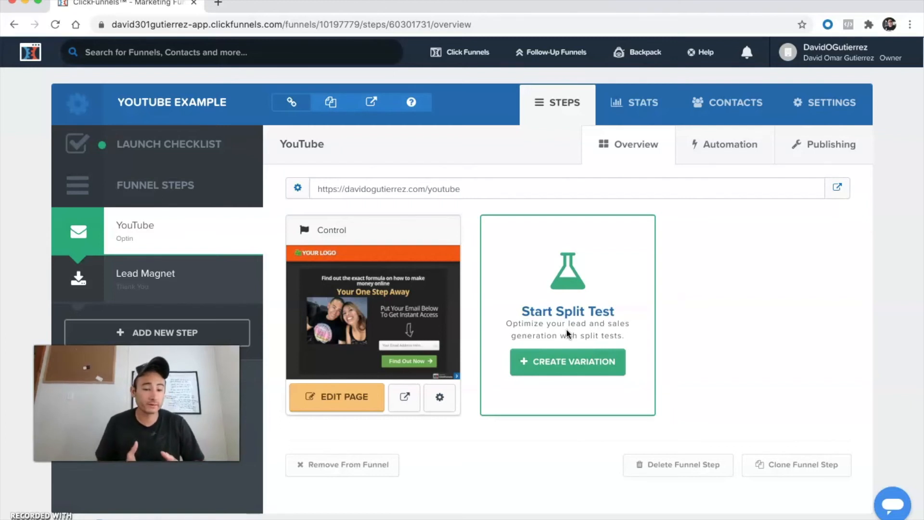
left_click(577, 365)
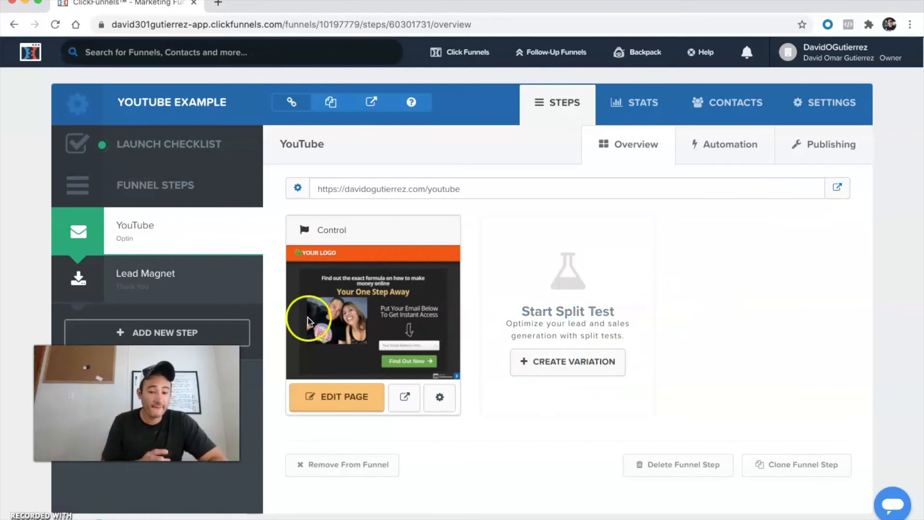
Open the thank-you page of the Lead Magnet funnel step for editing
scroll(307, 319, "down", 1)
left_click(175, 254)
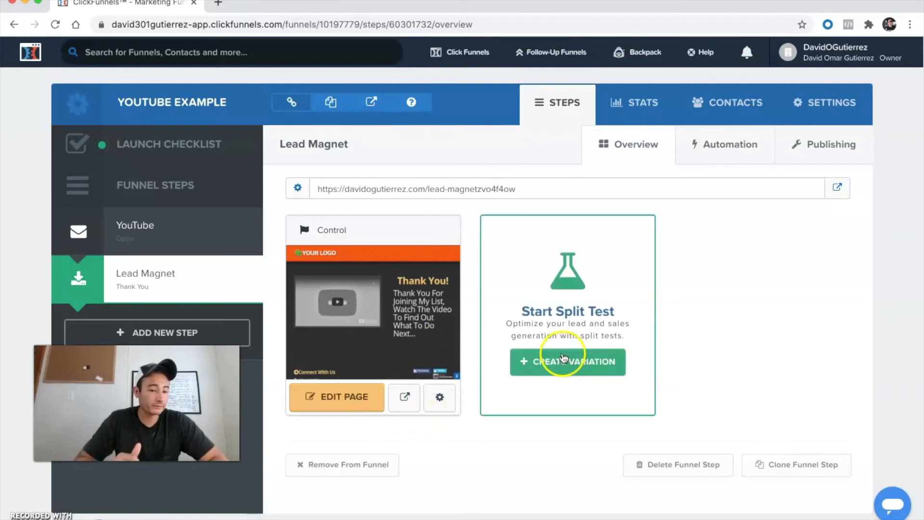
left_click(349, 397)
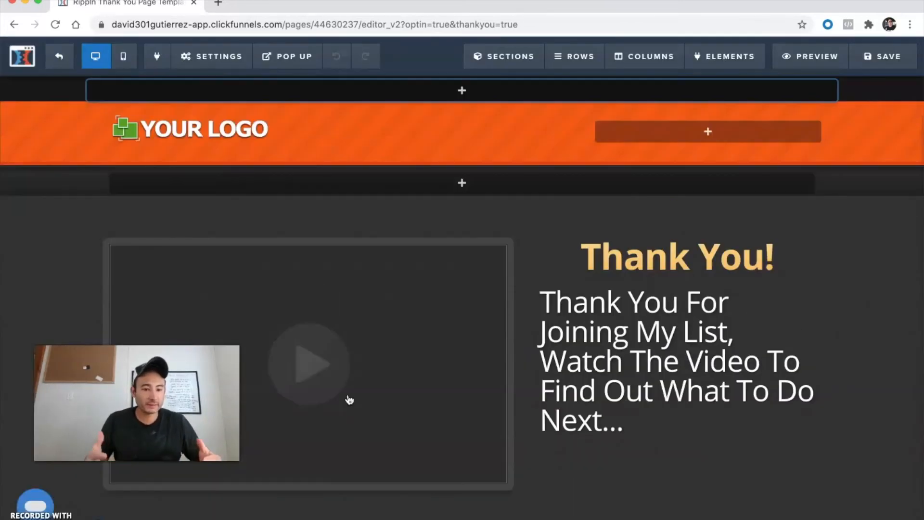
left_click(87, 249)
scroll(86, 250, "down", 2)
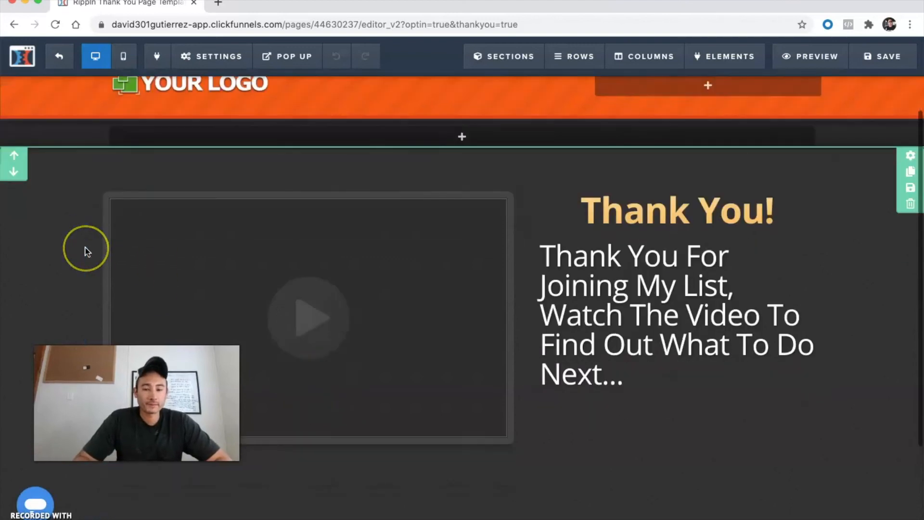
Open the settings of the thank-you page's video element and show the available video types
left_click(472, 187)
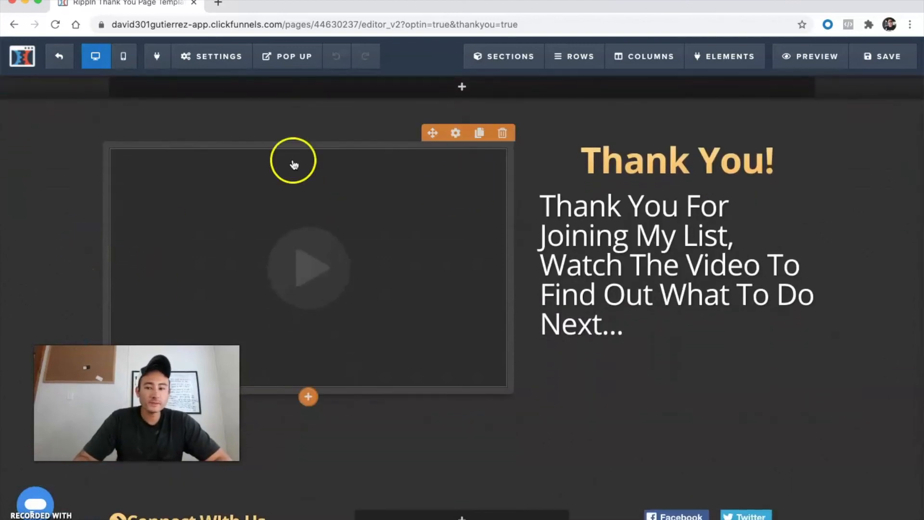
left_click(56, 131)
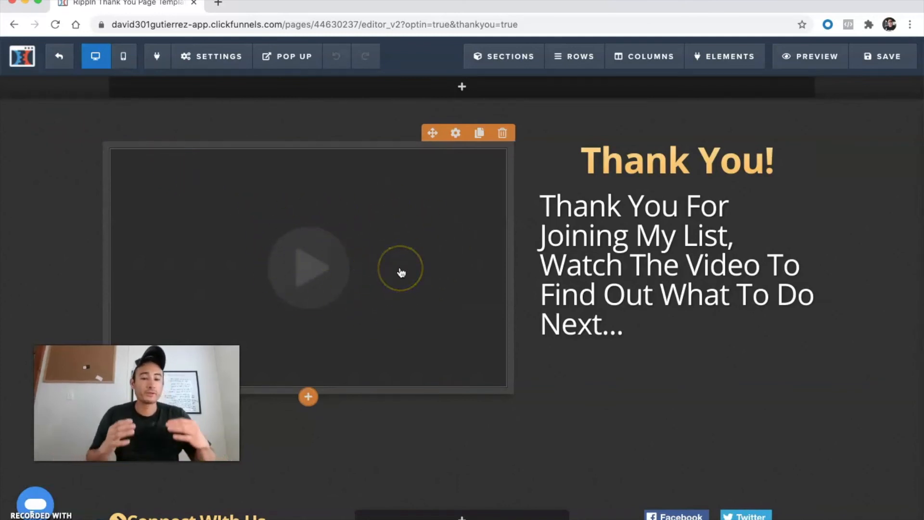
left_click(456, 134)
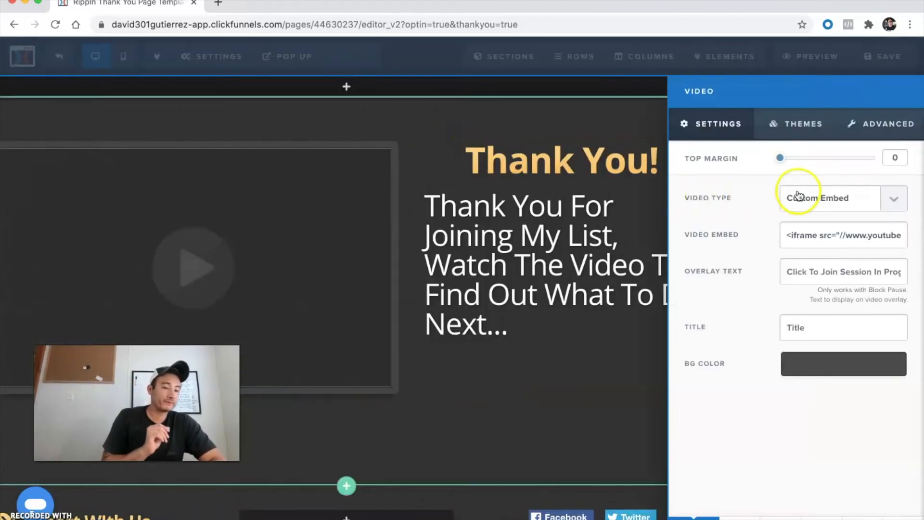
left_click(892, 202)
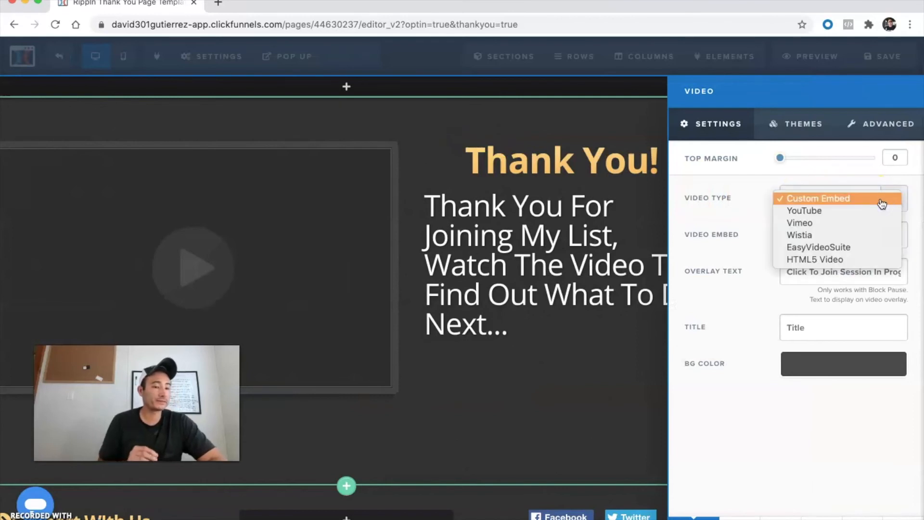